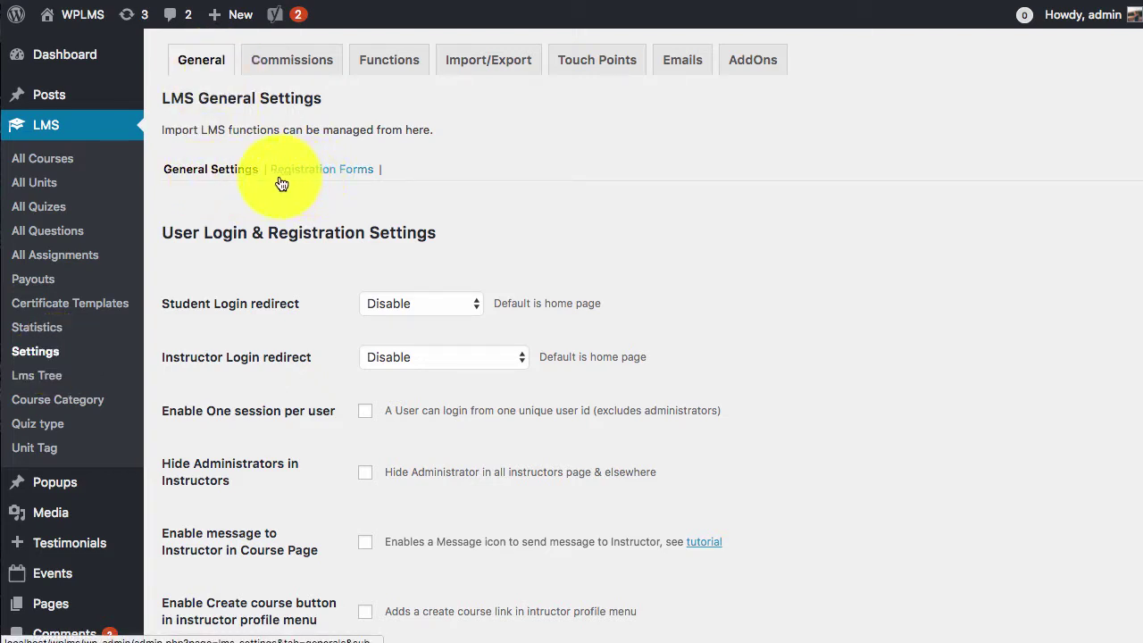
Open the Registration Forms settings and delete the existing registration form
{"action": "left_click", "coordinate": [327, 177]}
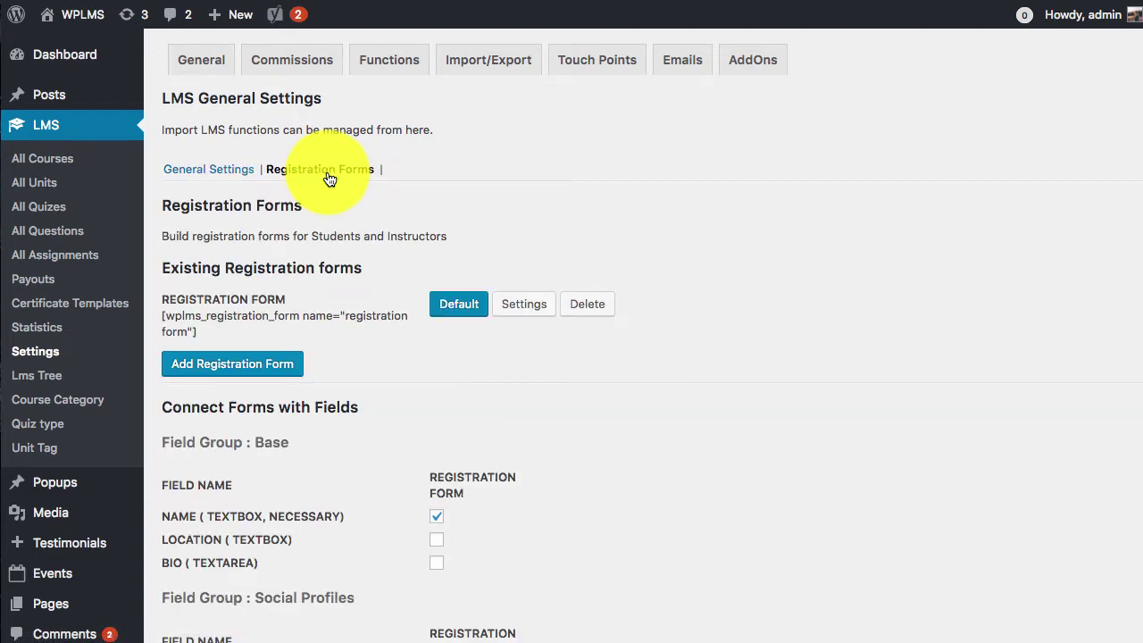
{"action": "scroll", "coordinate": [328, 178], "scroll_direction": "down", "scroll_amount": 1}
{"action": "left_click", "coordinate": [598, 297]}
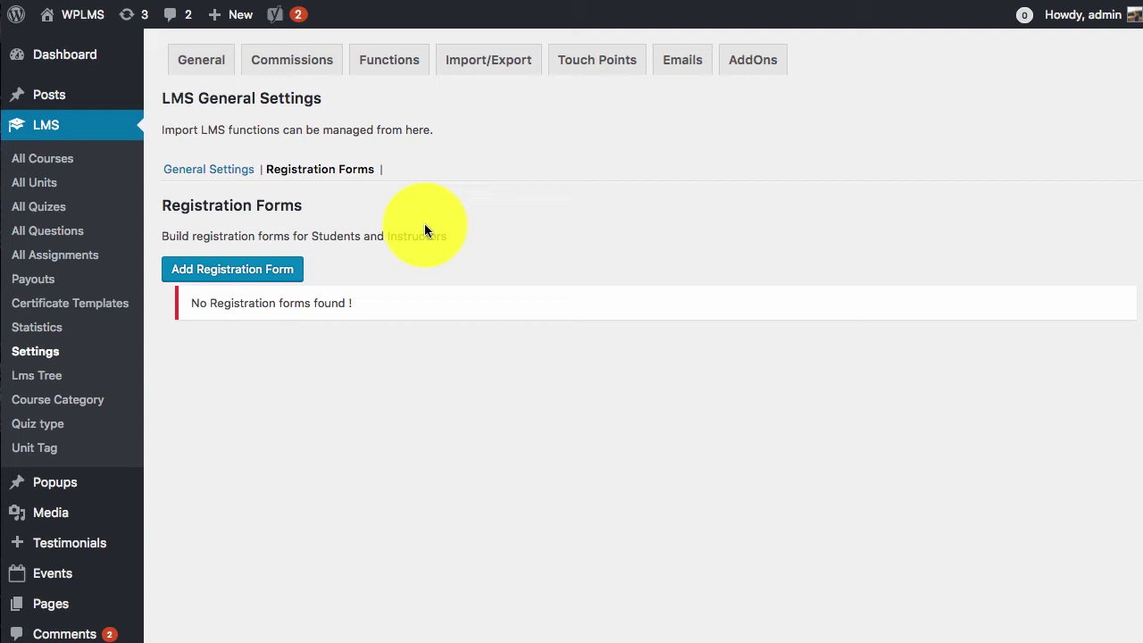
Add a new registration form named instructor_registration
{"action": "scroll", "coordinate": [410, 253], "scroll_direction": "down", "scroll_amount": 1}
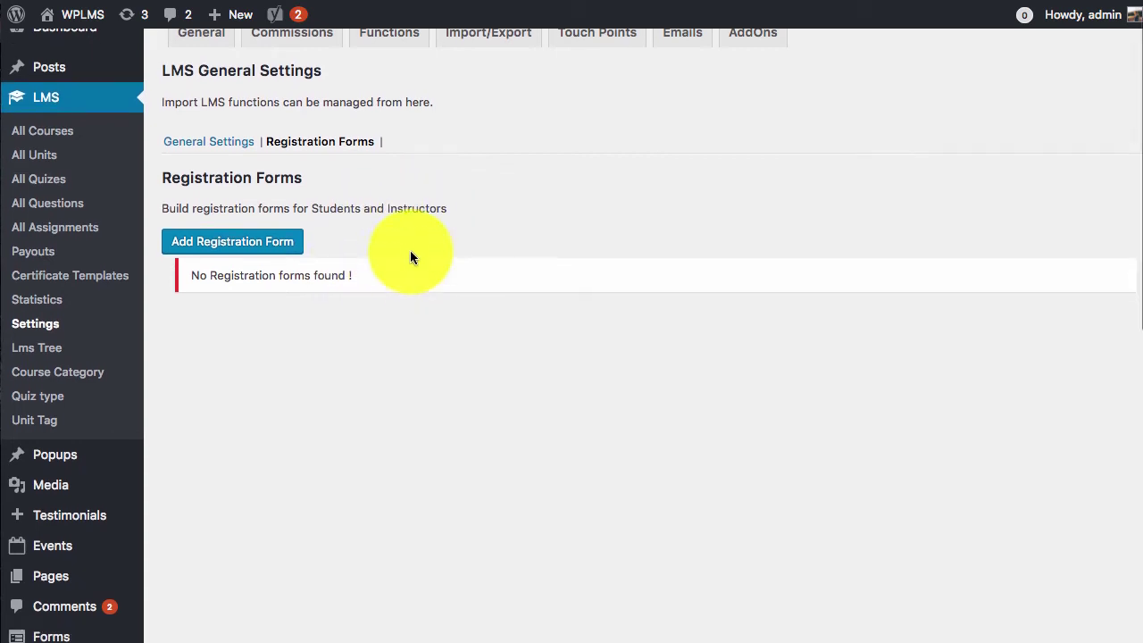
{"action": "scroll", "coordinate": [403, 256], "scroll_direction": "up", "scroll_amount": 1}
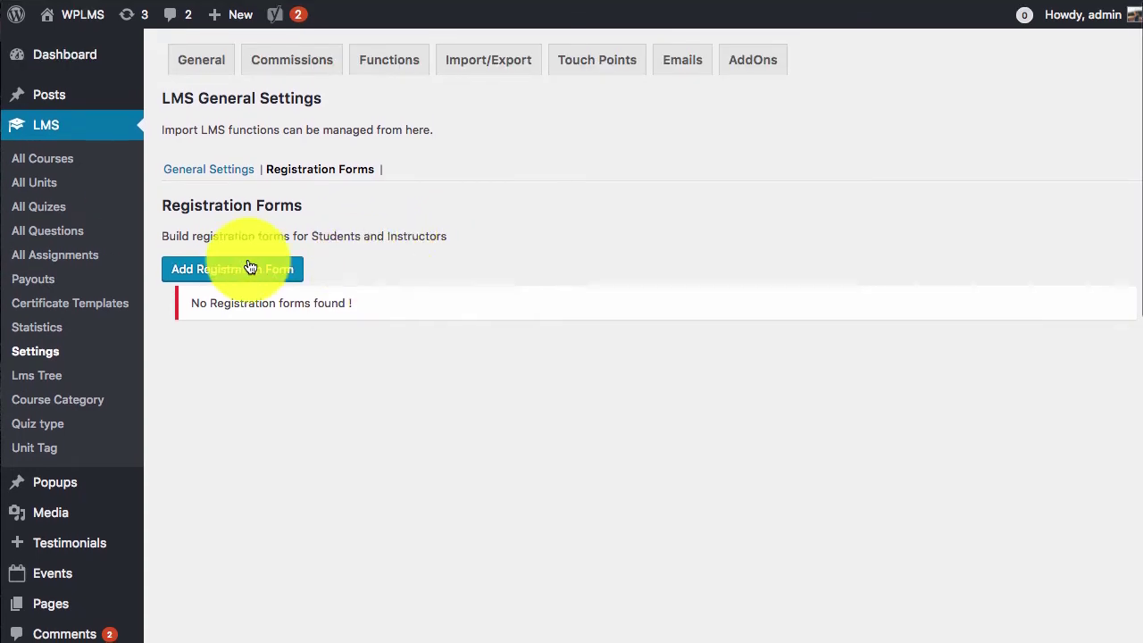
{"action": "left_click", "coordinate": [188, 278]}
{"action": "left_click", "coordinate": [432, 304]}
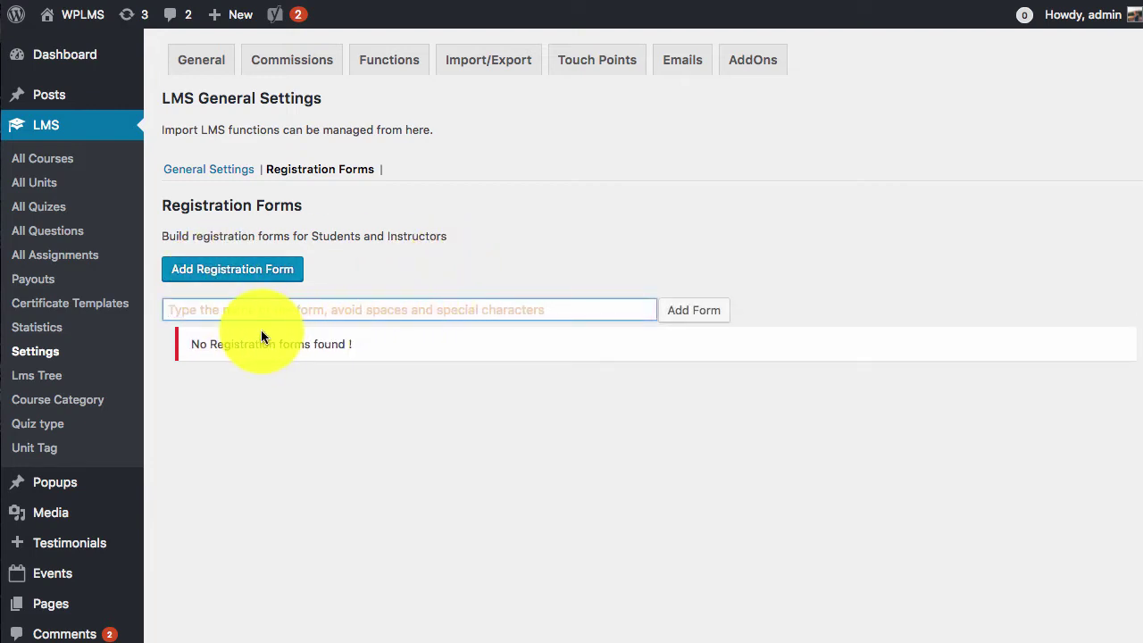
{"action": "type", "text": "instructor_regist"}
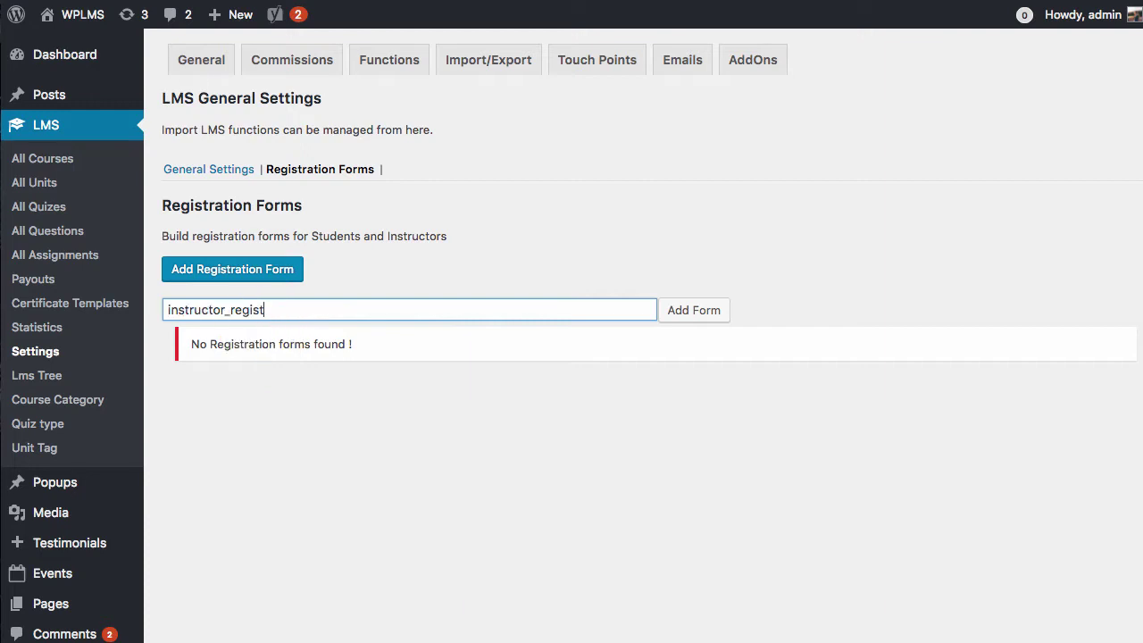
{"action": "type", "text": "ration"}
{"action": "left_click", "coordinate": [676, 310]}
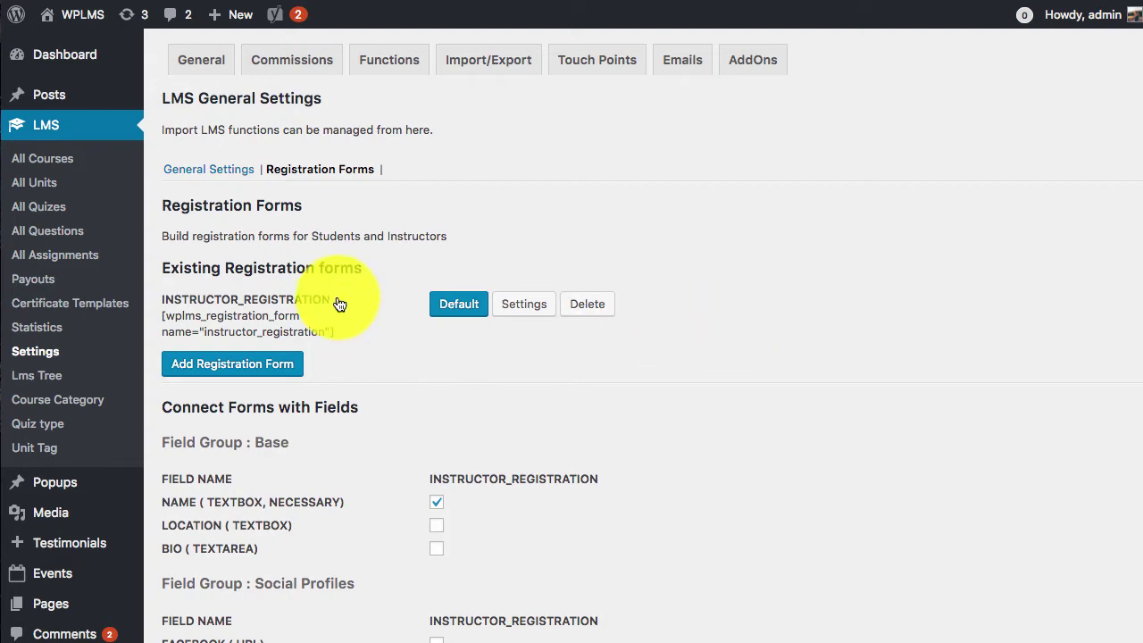
Review the Base, Social Profiles and Instructor field groups that can be connected to the instructor_registration form
{"action": "scroll", "coordinate": [327, 306], "scroll_direction": "down", "scroll_amount": 3}
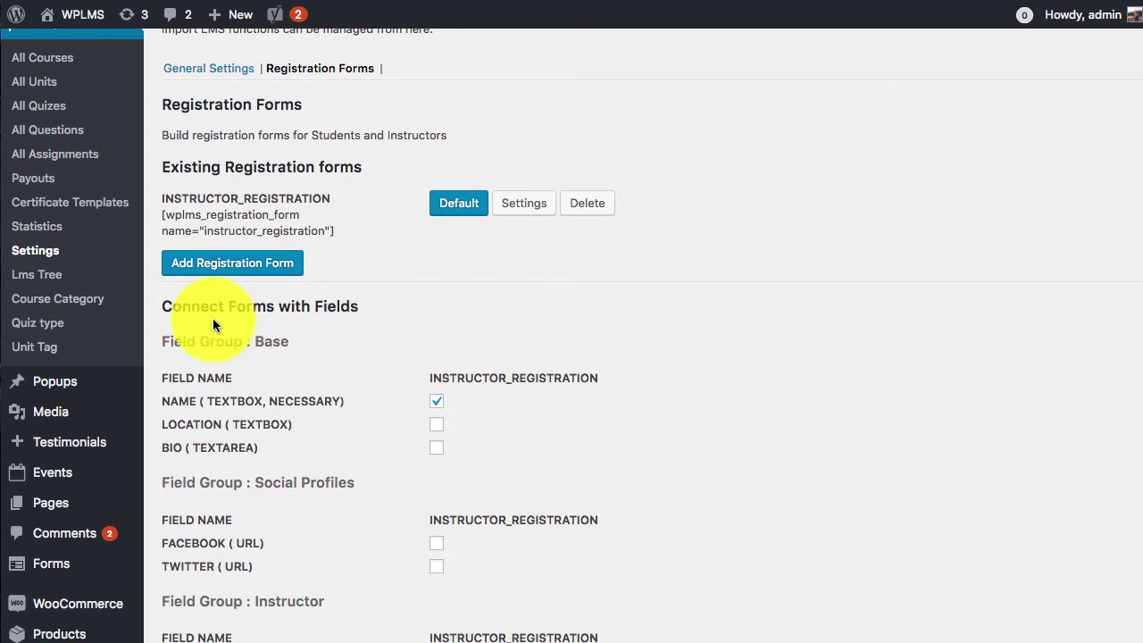
{"action": "scroll", "coordinate": [224, 384], "scroll_direction": "down", "scroll_amount": 6}
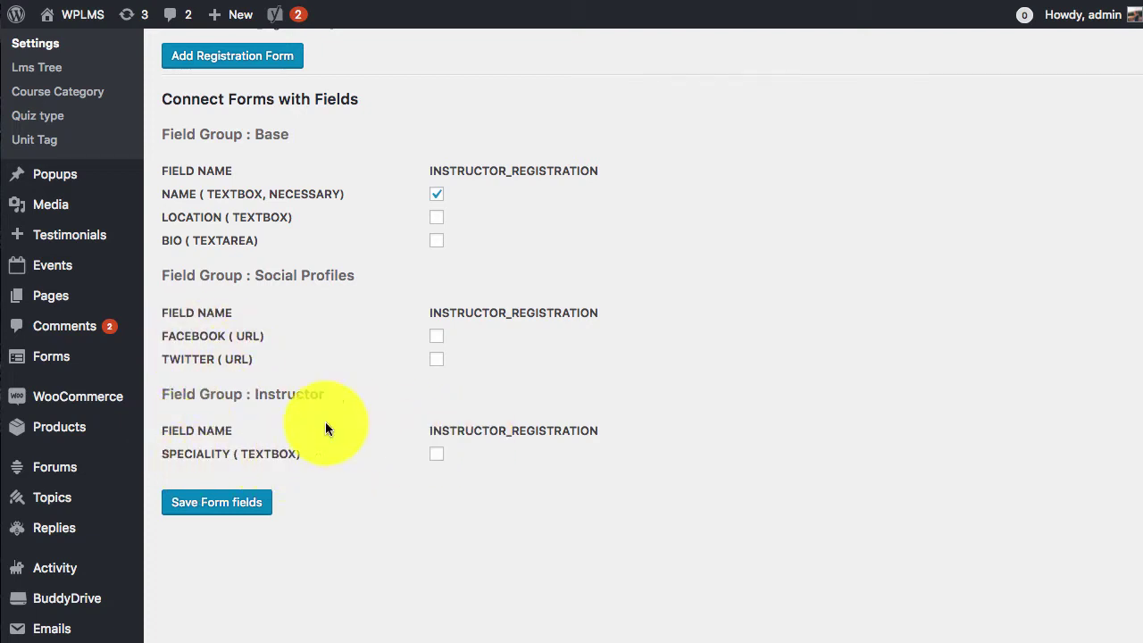
{"action": "left_click_drag", "start_coordinate": [257, 393], "coordinate": [324, 394]}
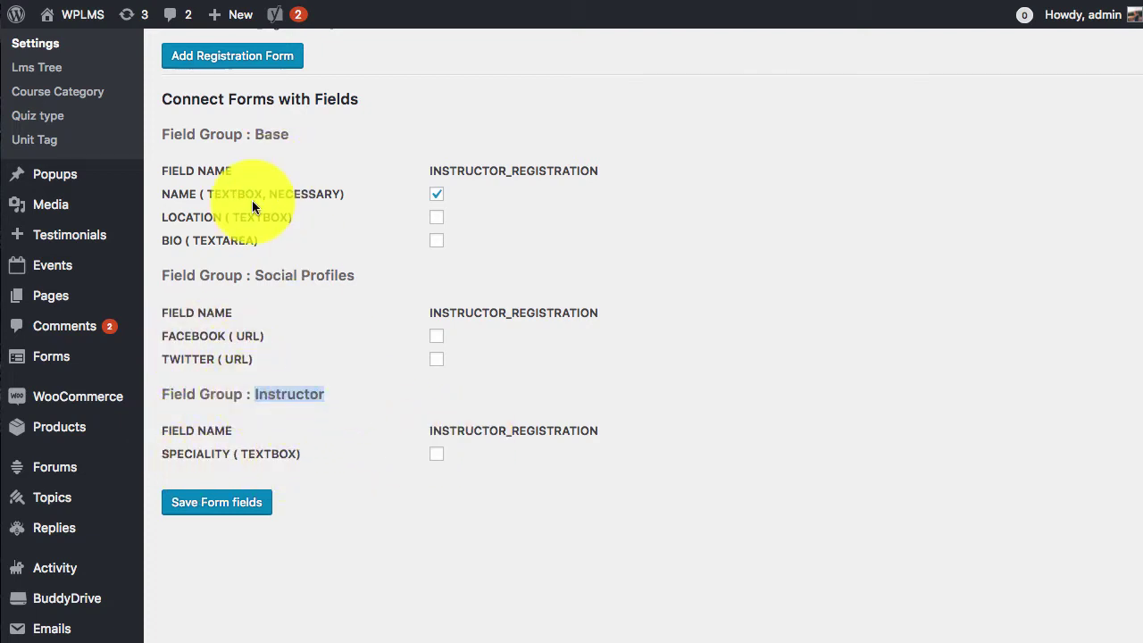
{"action": "left_click_drag", "start_coordinate": [254, 275], "coordinate": [355, 278]}
{"action": "left_click_drag", "start_coordinate": [254, 134], "coordinate": [296, 136]}
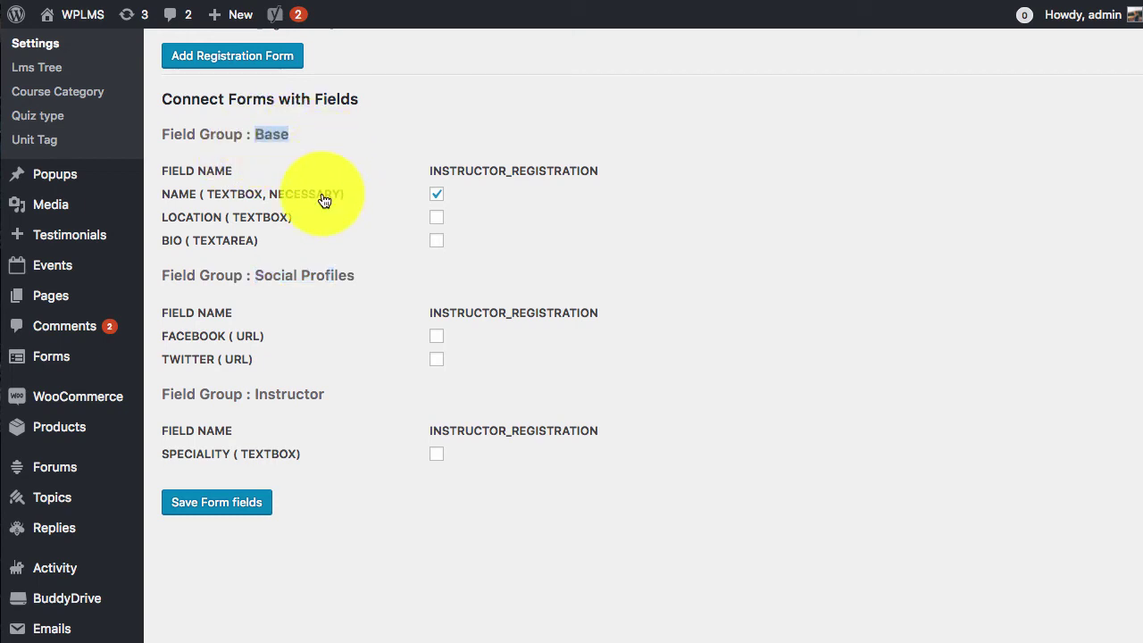
{"action": "left_click_drag", "start_coordinate": [288, 135], "coordinate": [161, 134]}
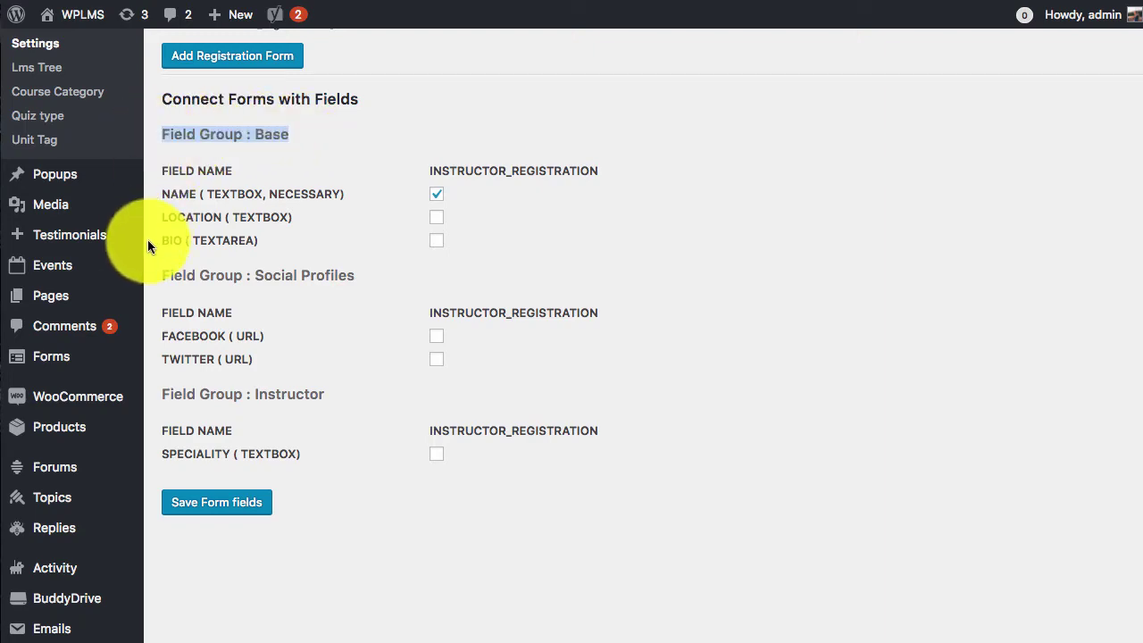
Open the Profile Fields management page for users
{"action": "scroll", "coordinate": [152, 242], "scroll_direction": "down", "scroll_amount": 5}
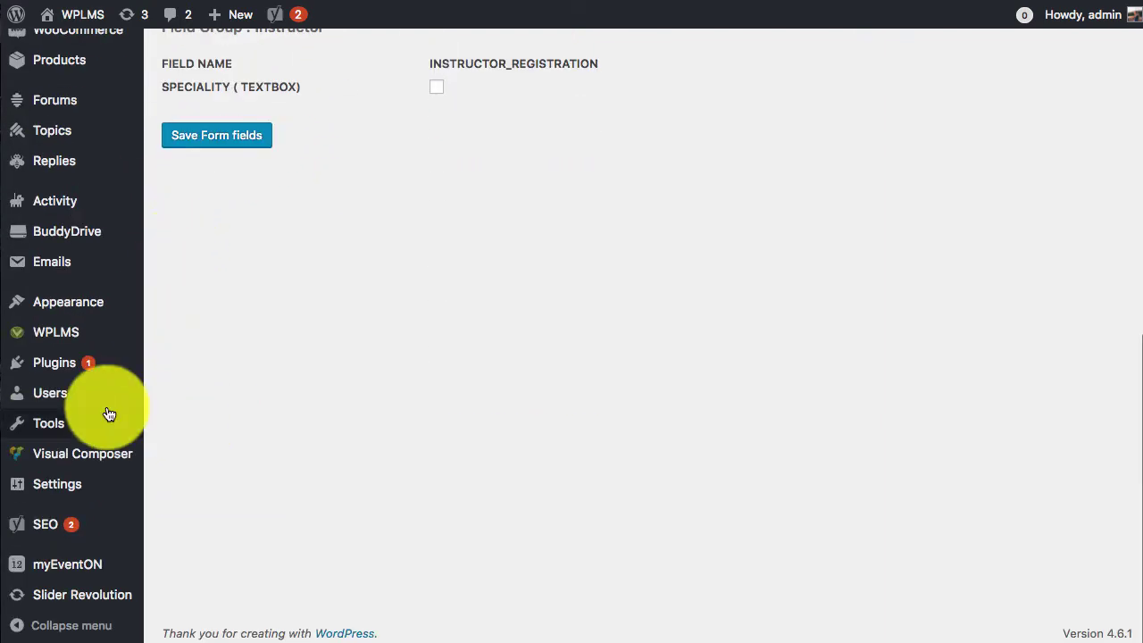
{"action": "mouse_move", "coordinate": [77, 406]}
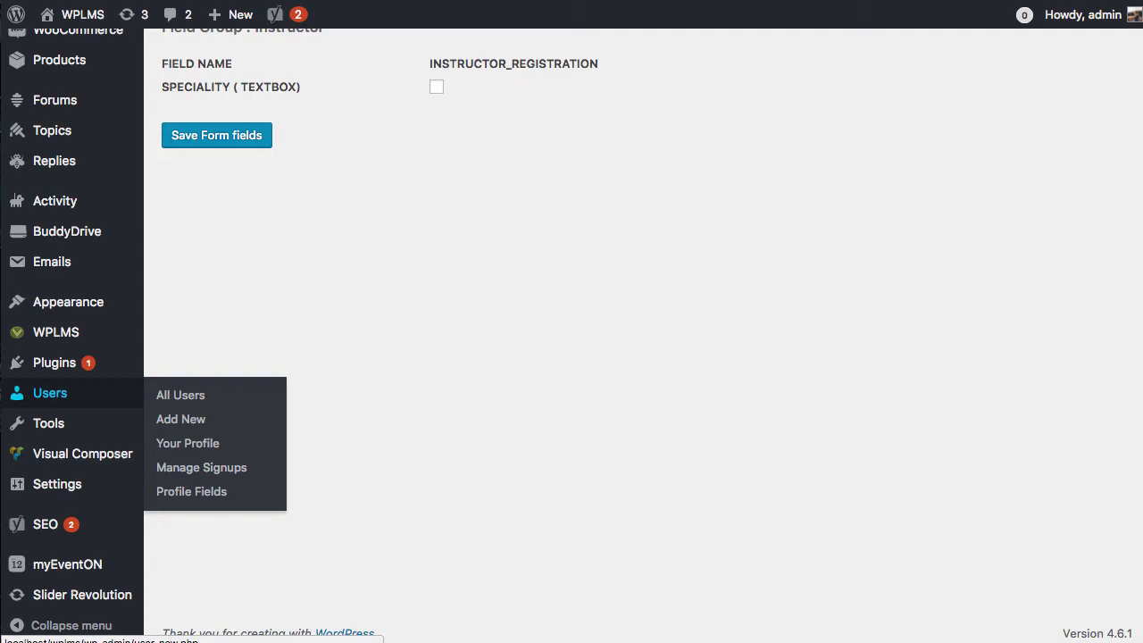
{"action": "left_click", "coordinate": [191, 491]}
{"action": "scroll", "coordinate": [535, 259], "scroll_direction": "up", "scroll_amount": 5}
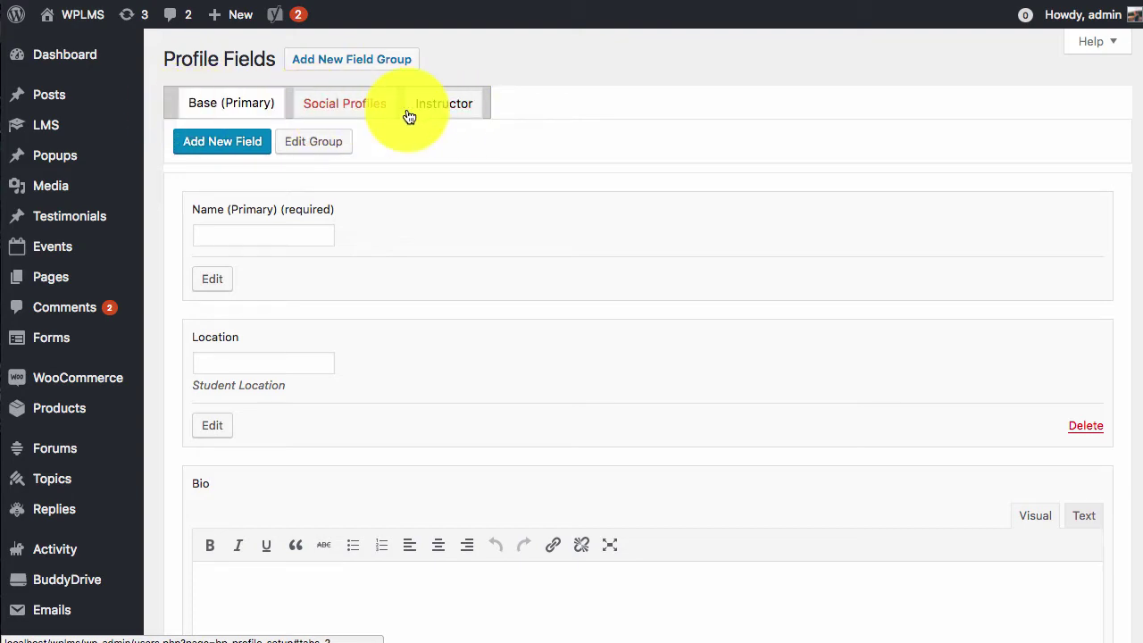
Compare the field groups in the Registration Forms settings with the groups and fields on the Profile Fields page
{"action": "left_click", "coordinate": [302, 2]}
{"action": "scroll", "coordinate": [326, 71], "scroll_direction": "up", "scroll_amount": 7}
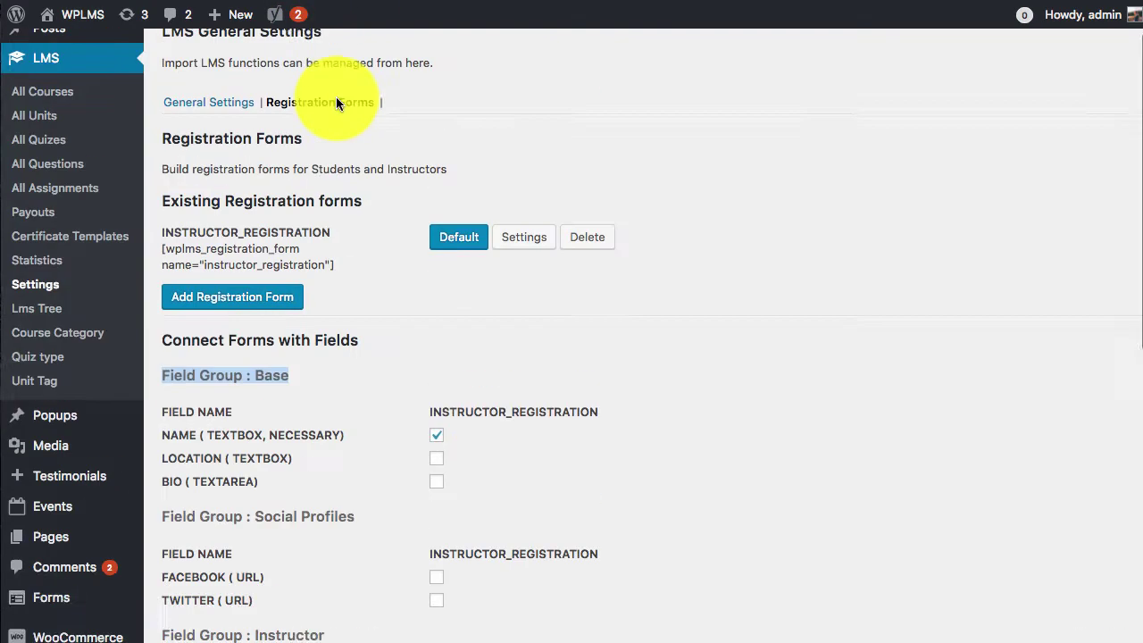
{"action": "scroll", "coordinate": [336, 97], "scroll_direction": "down", "scroll_amount": 3}
{"action": "left_click", "coordinate": [289, 242]}
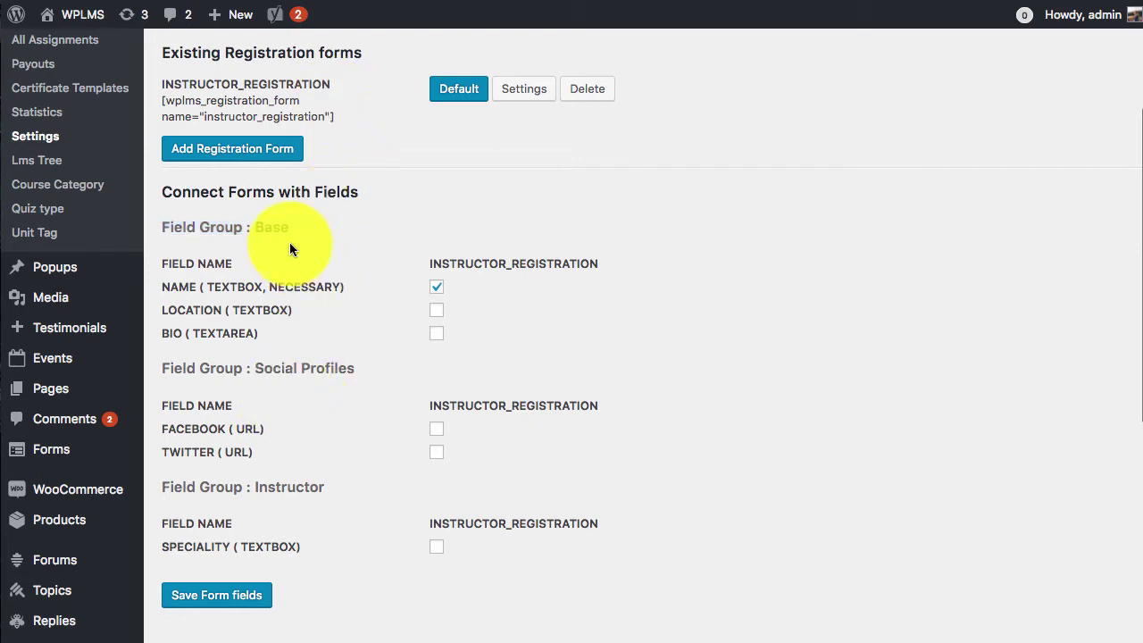
{"action": "double_click", "coordinate": [281, 489]}
{"action": "left_click", "coordinate": [388, 1]}
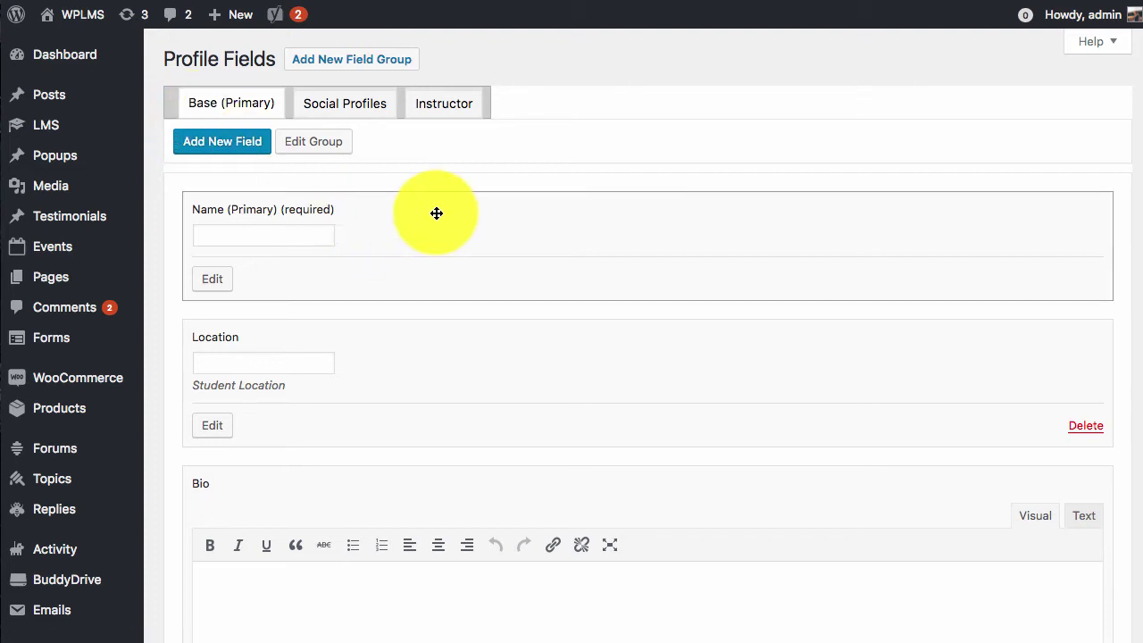
{"action": "scroll", "coordinate": [437, 213], "scroll_direction": "down", "scroll_amount": 5}
{"action": "scroll", "coordinate": [437, 212], "scroll_direction": "up", "scroll_amount": 3}
{"action": "scroll", "coordinate": [396, 173], "scroll_direction": "down", "scroll_amount": 1}
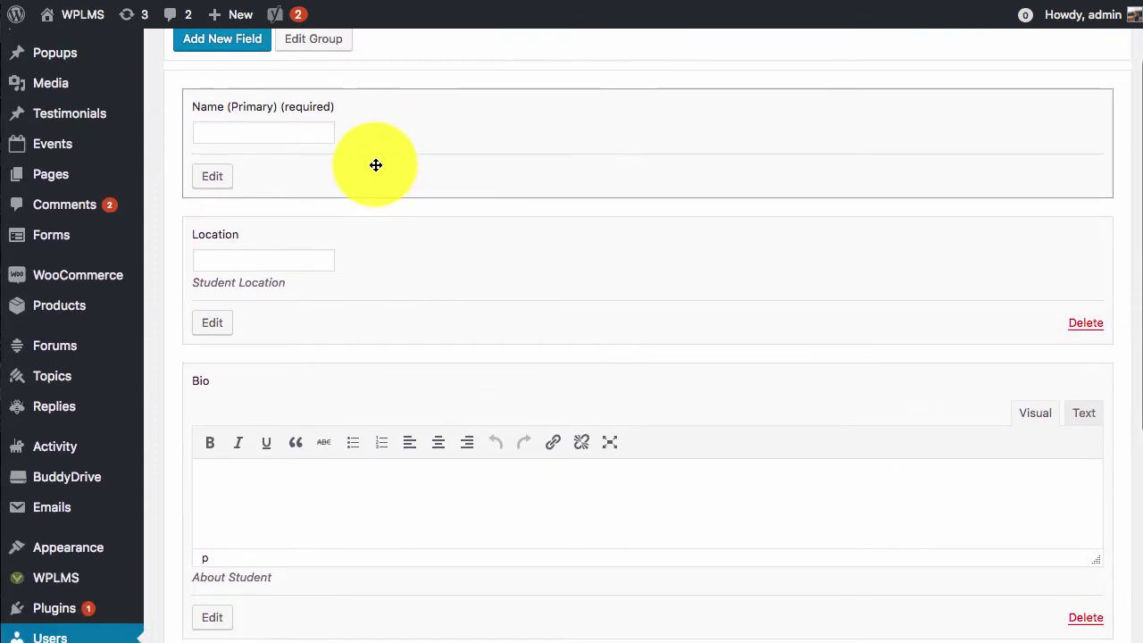
Return to the Registration Forms settings and examine the field names and types in the Base and Social Profiles groups
{"action": "left_click", "coordinate": [286, 1]}
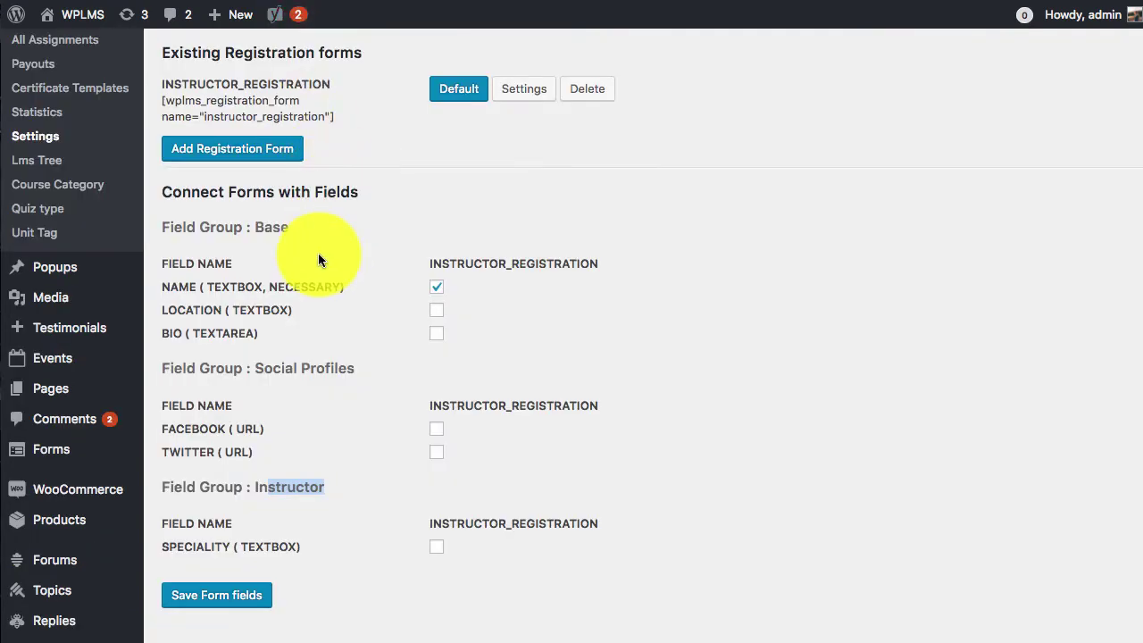
{"action": "left_click", "coordinate": [178, 290]}
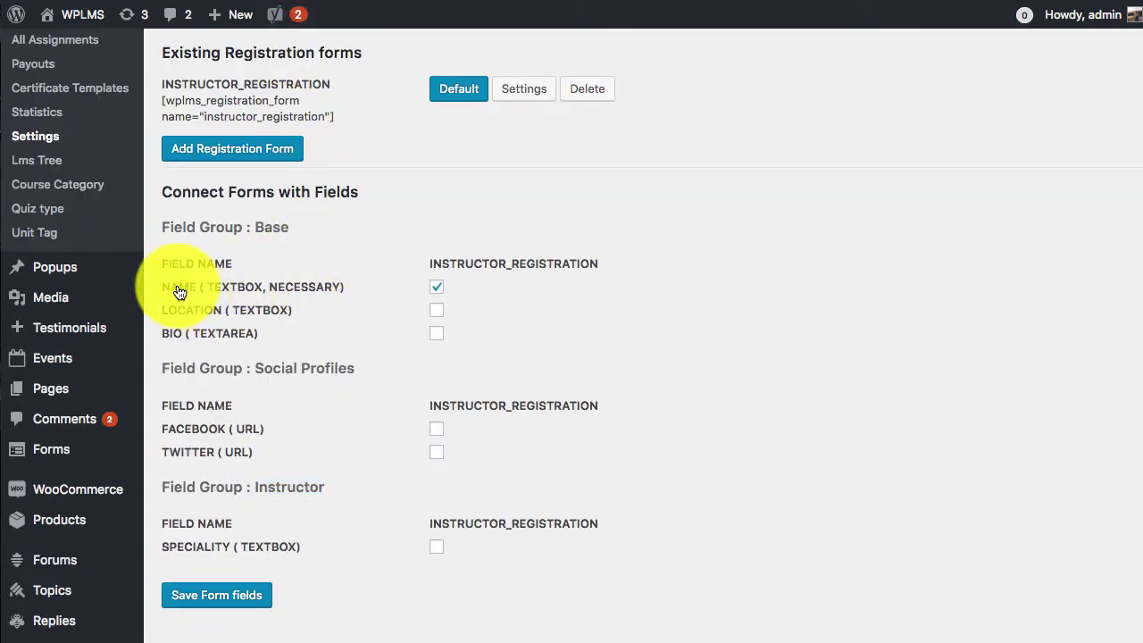
{"action": "double_click", "coordinate": [172, 335]}
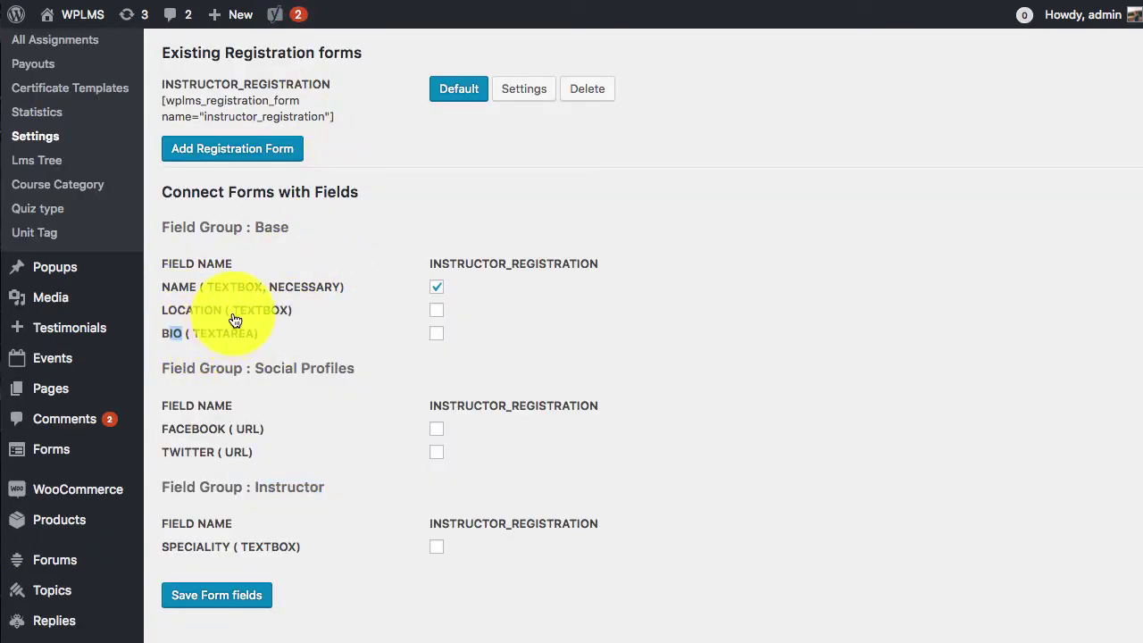
{"action": "left_click_drag", "start_coordinate": [157, 311], "coordinate": [288, 313]}
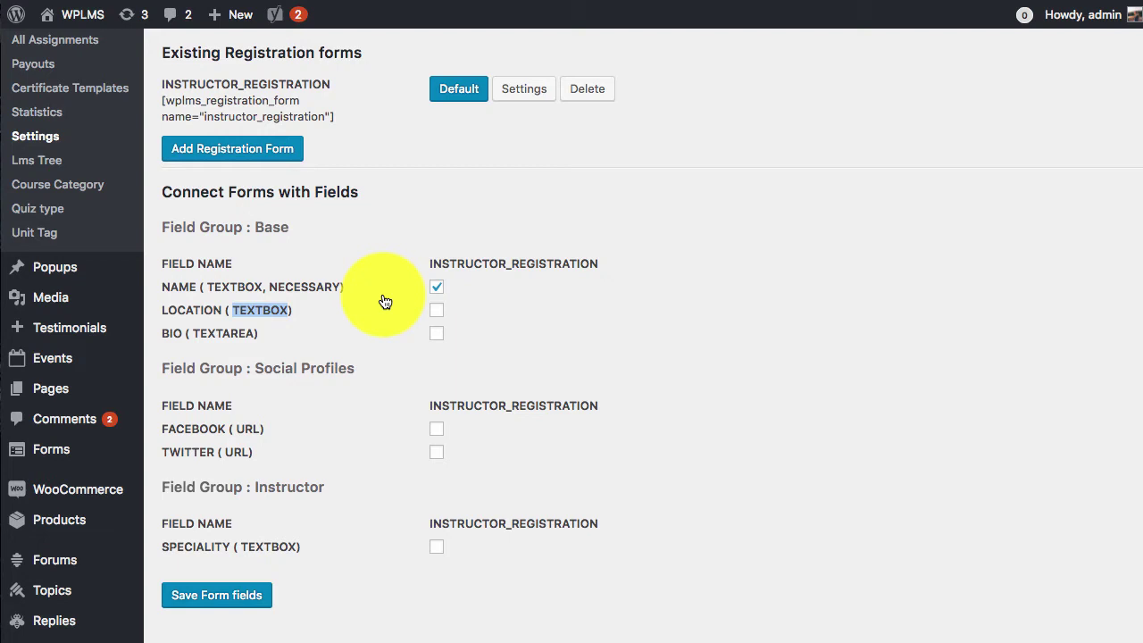
{"action": "left_click", "coordinate": [212, 429]}
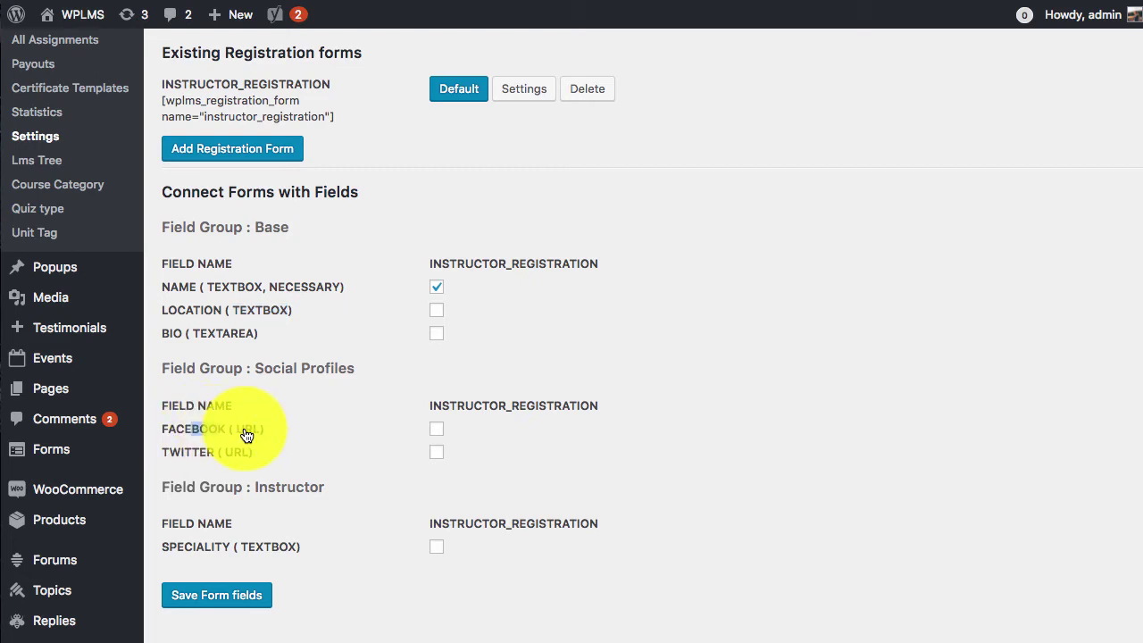
{"action": "left_click_drag", "start_coordinate": [182, 454], "coordinate": [263, 452]}
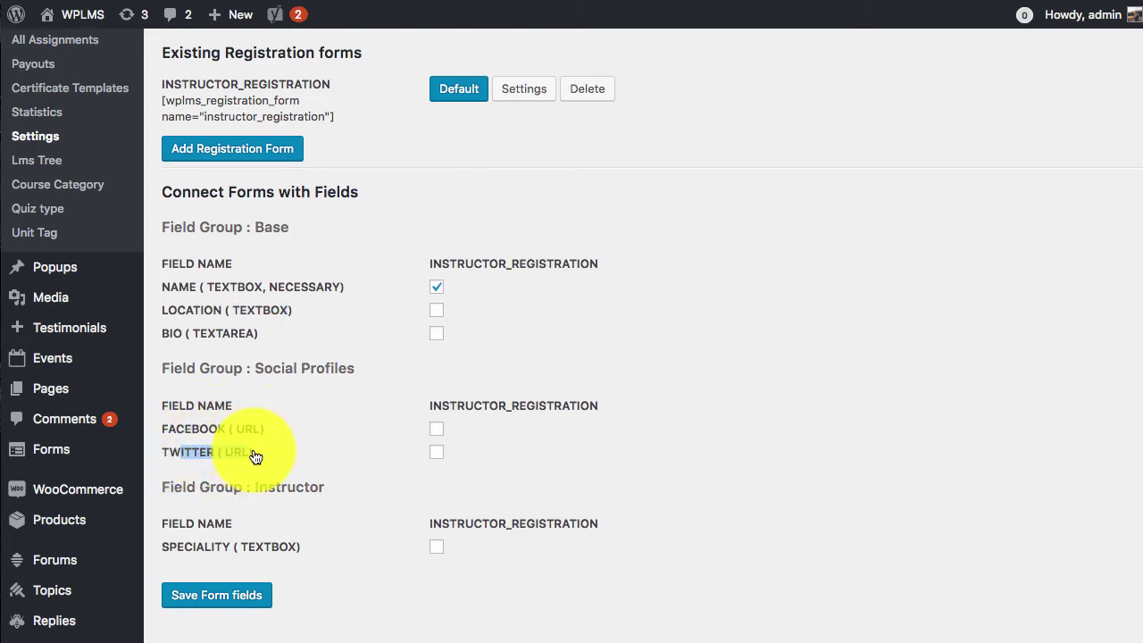
Add a Radio Buttons field named Subject to the Instructor profile group with options Physics, Chemistry and Maths, default Physics, and save it
{"action": "left_click", "coordinate": [428, 2]}
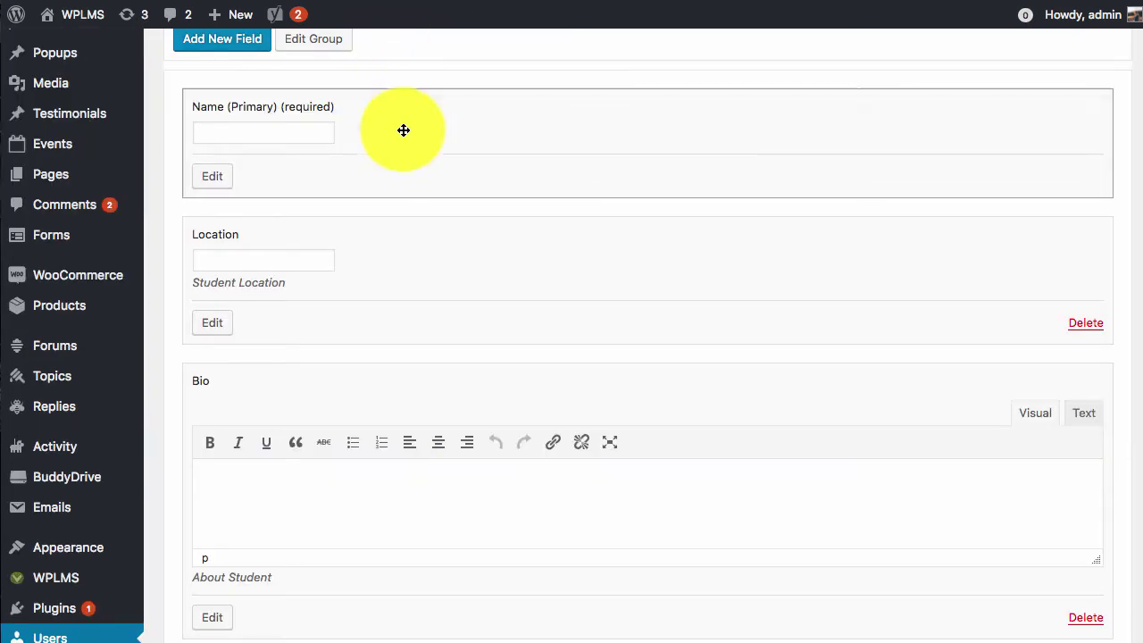
{"action": "left_click", "coordinate": [339, 110]}
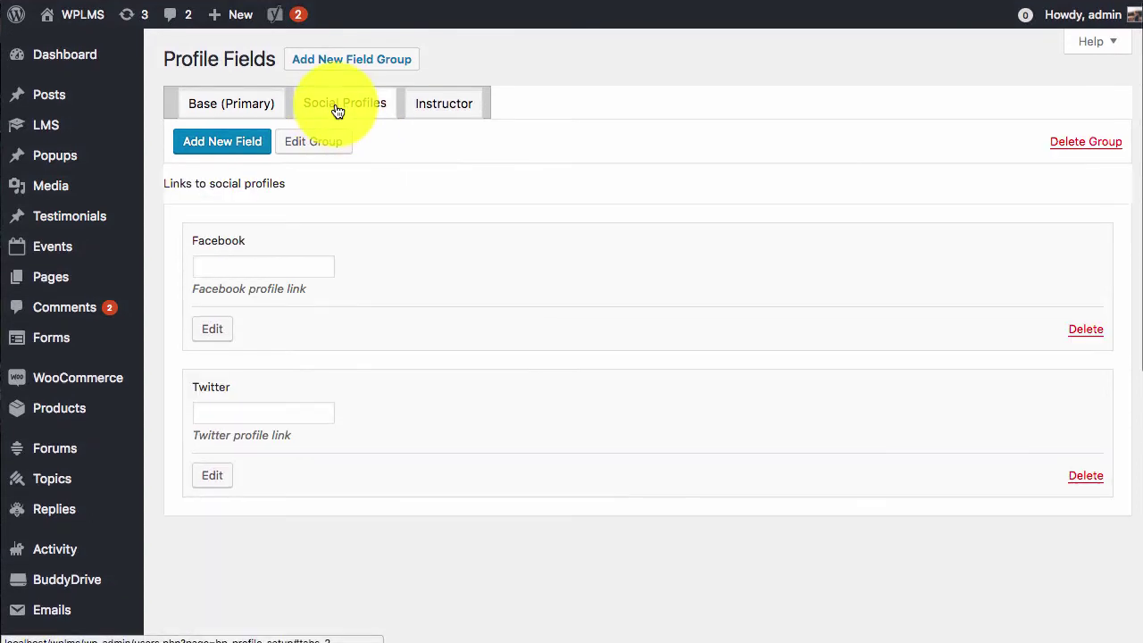
{"action": "left_click", "coordinate": [427, 114]}
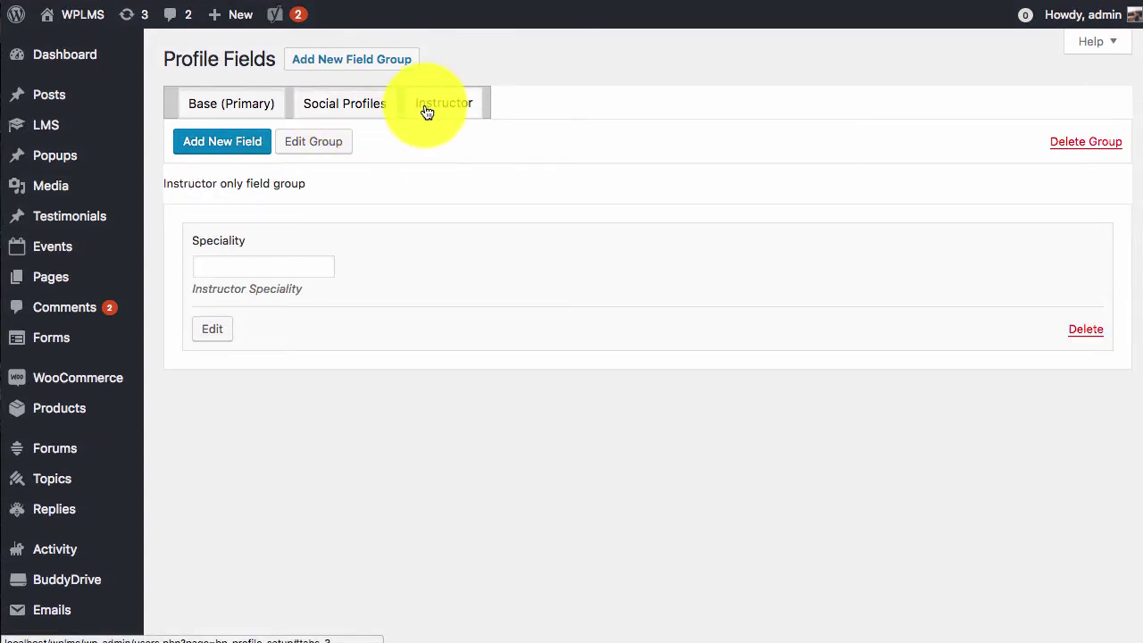
{"action": "left_click", "coordinate": [228, 151]}
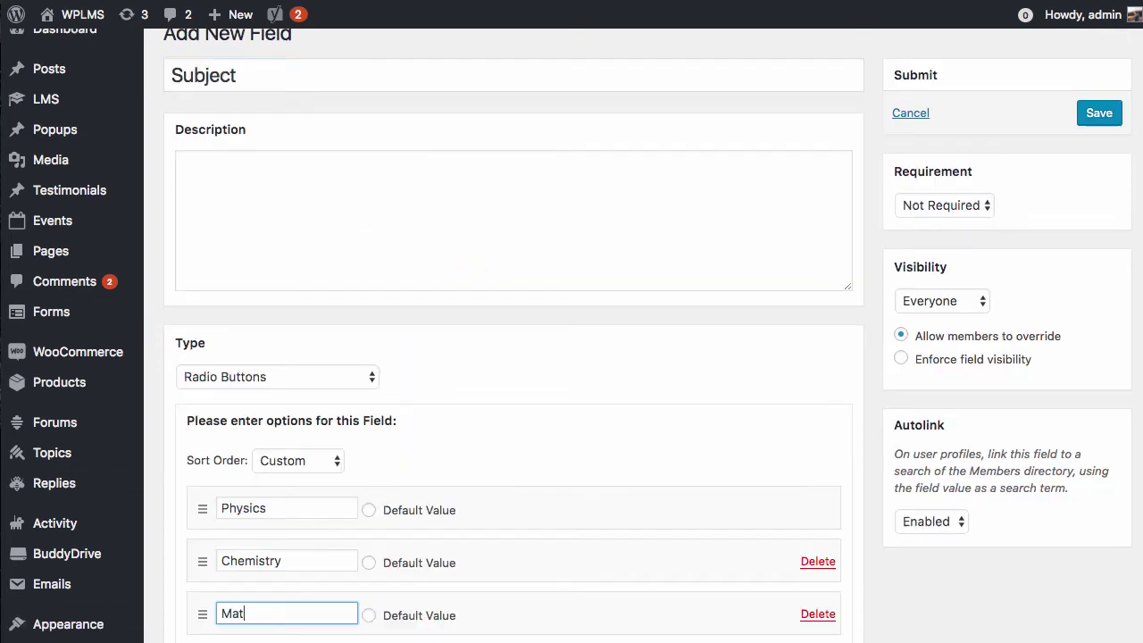
{"action": "type", "text": "hs"}
{"action": "left_click", "coordinate": [369, 512]}
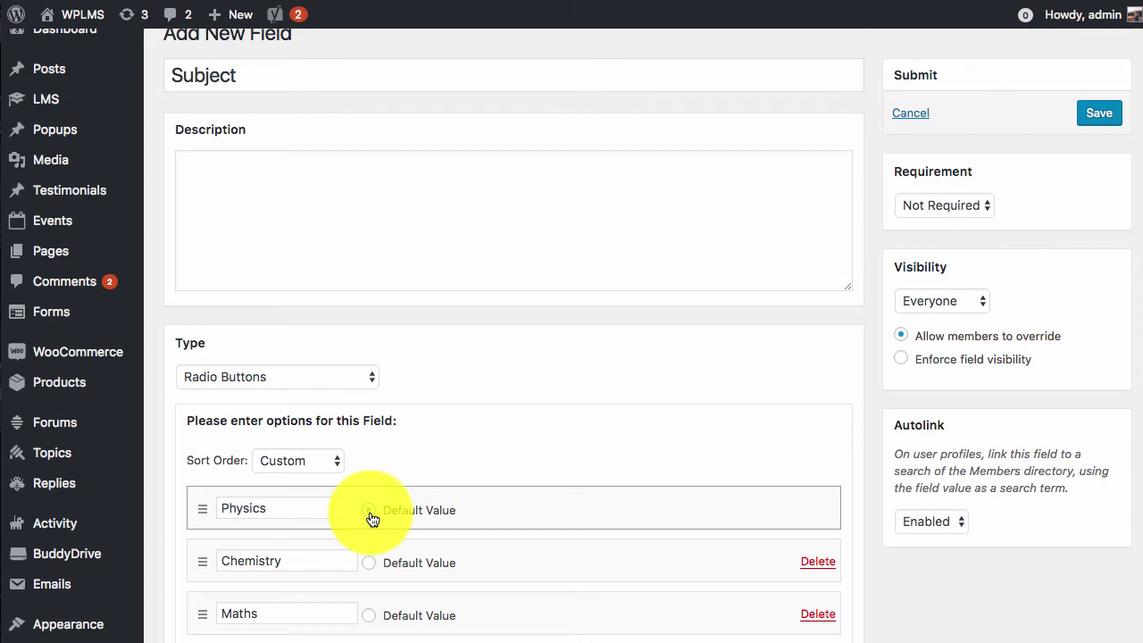
{"action": "left_click", "coordinate": [1089, 116]}
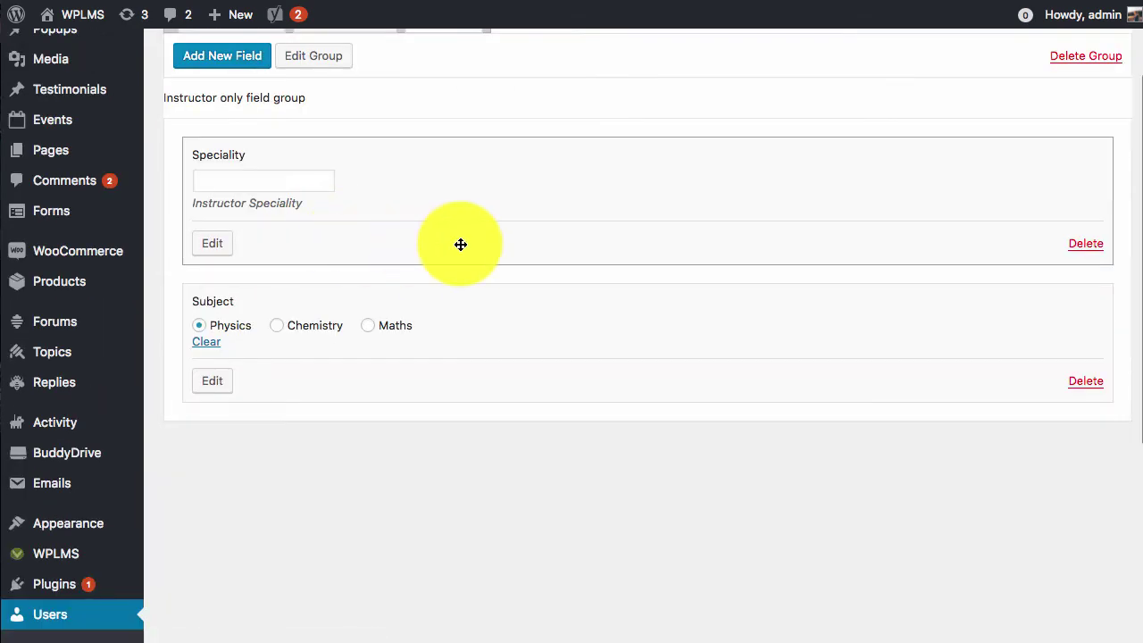
Reload the Registration Forms settings, connect the Location, Facebook and Speciality fields to the INSTRUCTOR_REGISTRATION form, and save the form fields
{"action": "scroll", "coordinate": [459, 244], "scroll_direction": "up", "scroll_amount": 3}
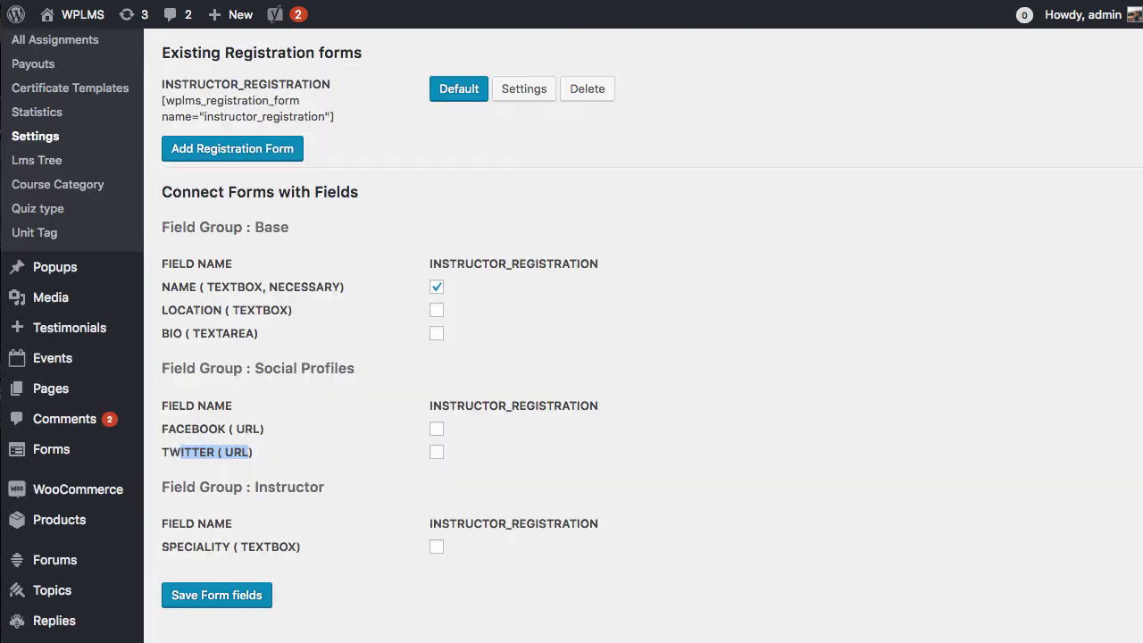
{"action": "right_click", "coordinate": [621, 209]}
{"action": "left_click", "coordinate": [672, 251]}
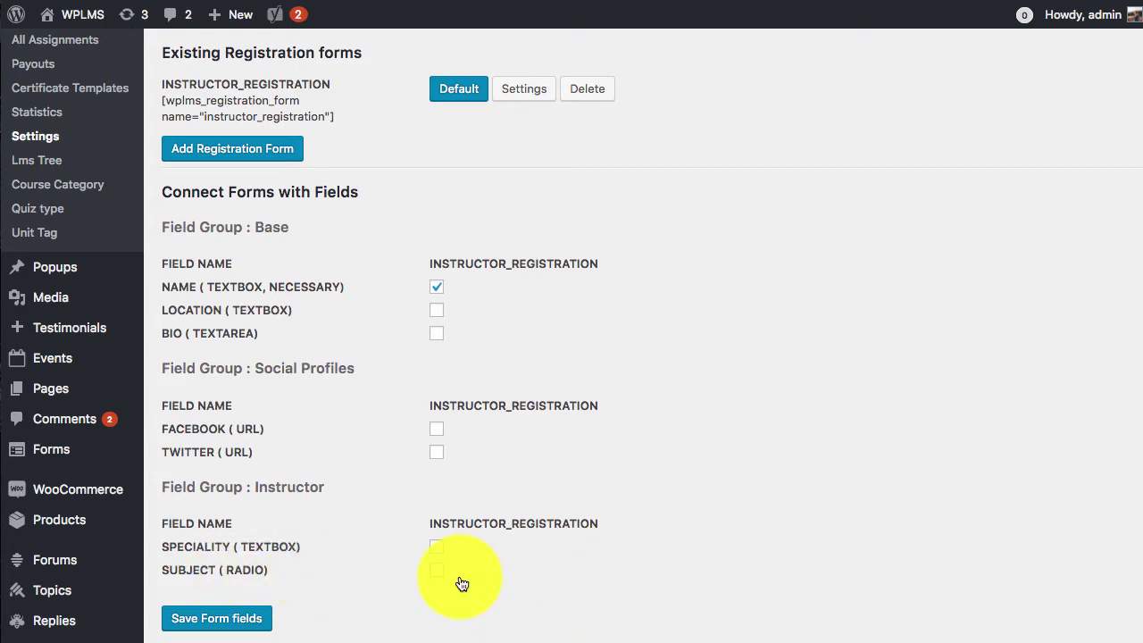
{"action": "left_click", "coordinate": [436, 312]}
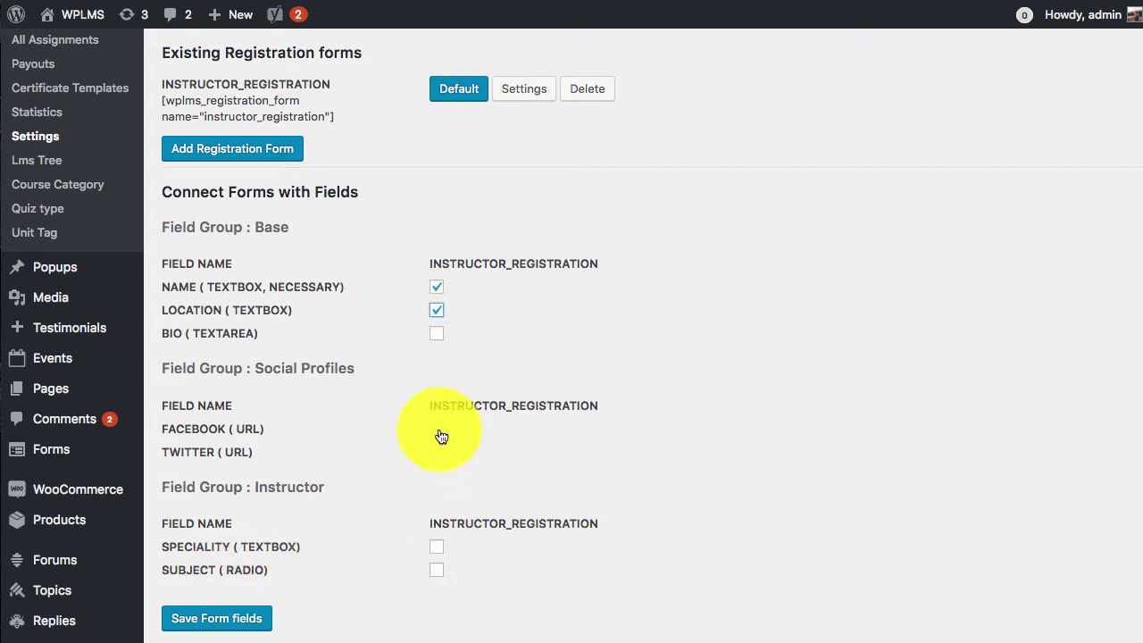
{"action": "left_click", "coordinate": [436, 429]}
{"action": "left_click", "coordinate": [438, 549]}
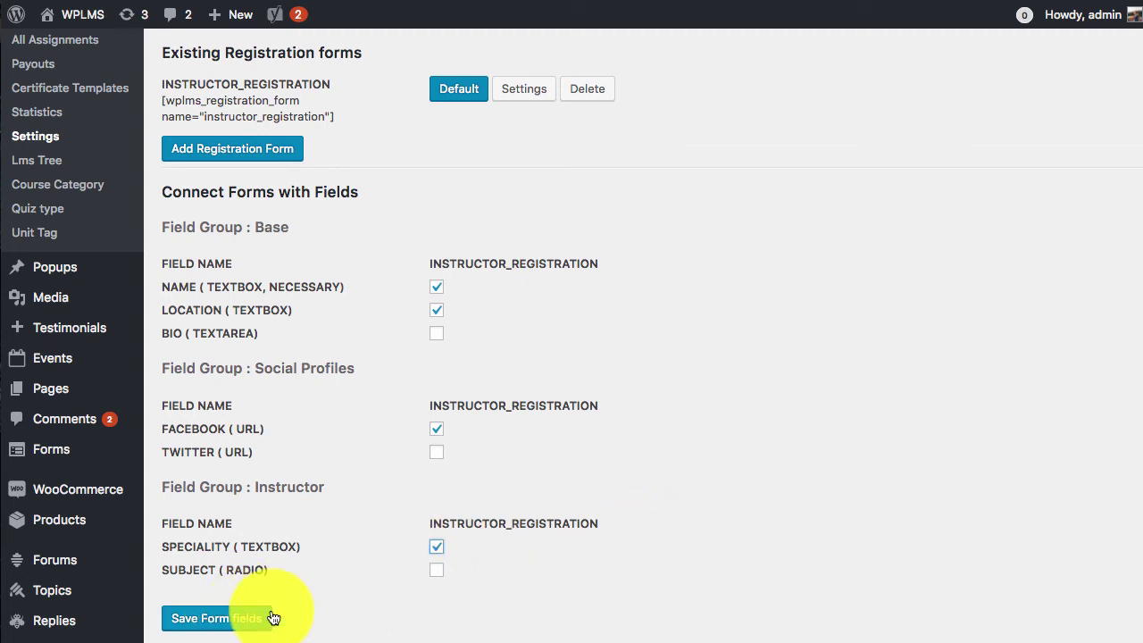
{"action": "left_click", "coordinate": [241, 620]}
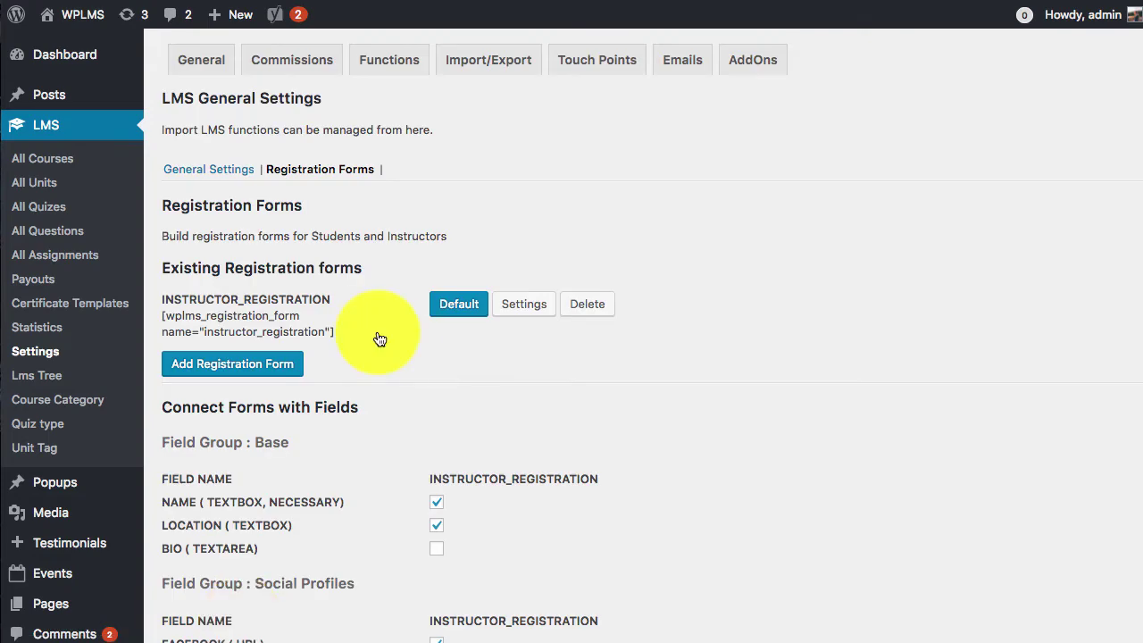
Open the INSTRUCTOR_REGISTRATION form's settings and set the assigned user role to Instructor
{"action": "scroll", "coordinate": [384, 338], "scroll_direction": "down", "scroll_amount": 5}
{"action": "scroll", "coordinate": [384, 277], "scroll_direction": "up", "scroll_amount": 3}
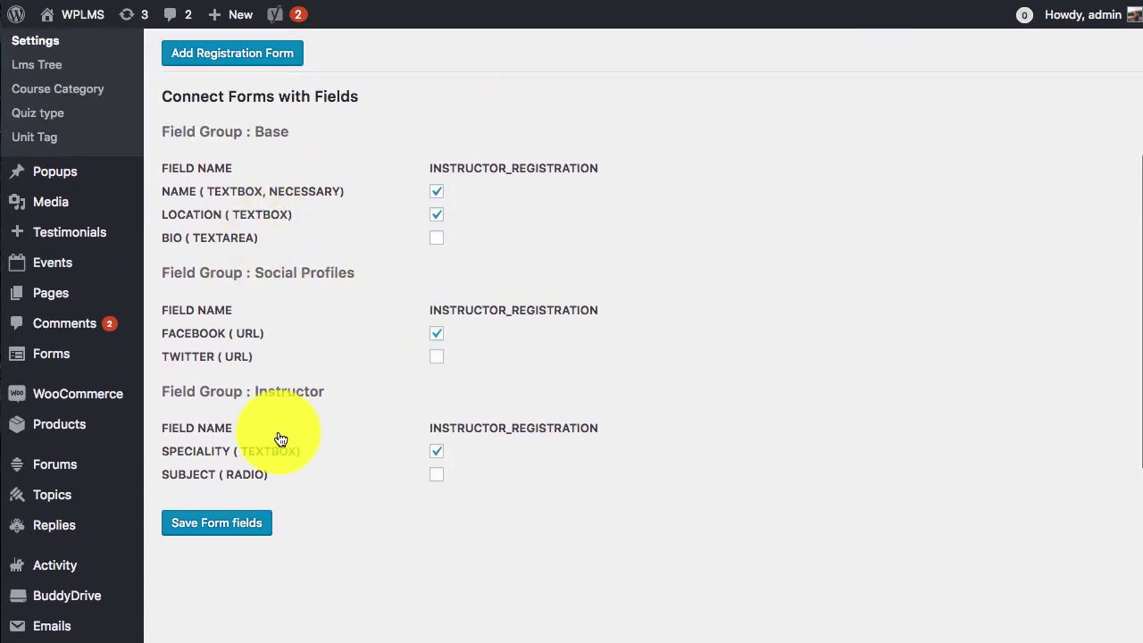
{"action": "scroll", "coordinate": [446, 365], "scroll_direction": "up", "scroll_amount": 3}
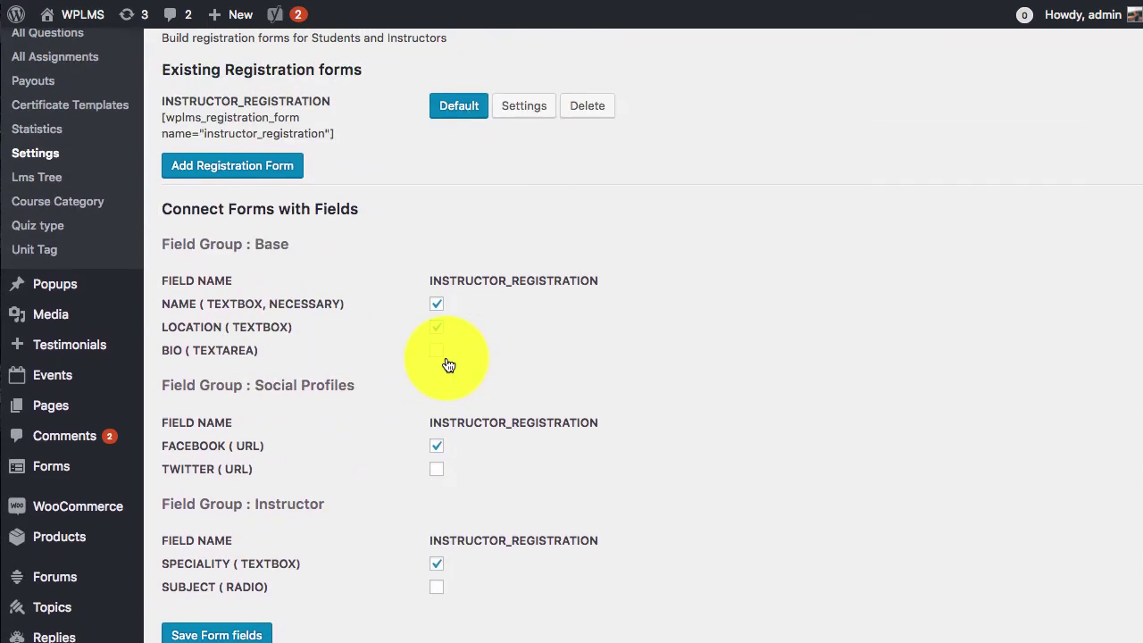
{"action": "scroll", "coordinate": [449, 365], "scroll_direction": "up", "scroll_amount": 3}
{"action": "left_click", "coordinate": [514, 237]}
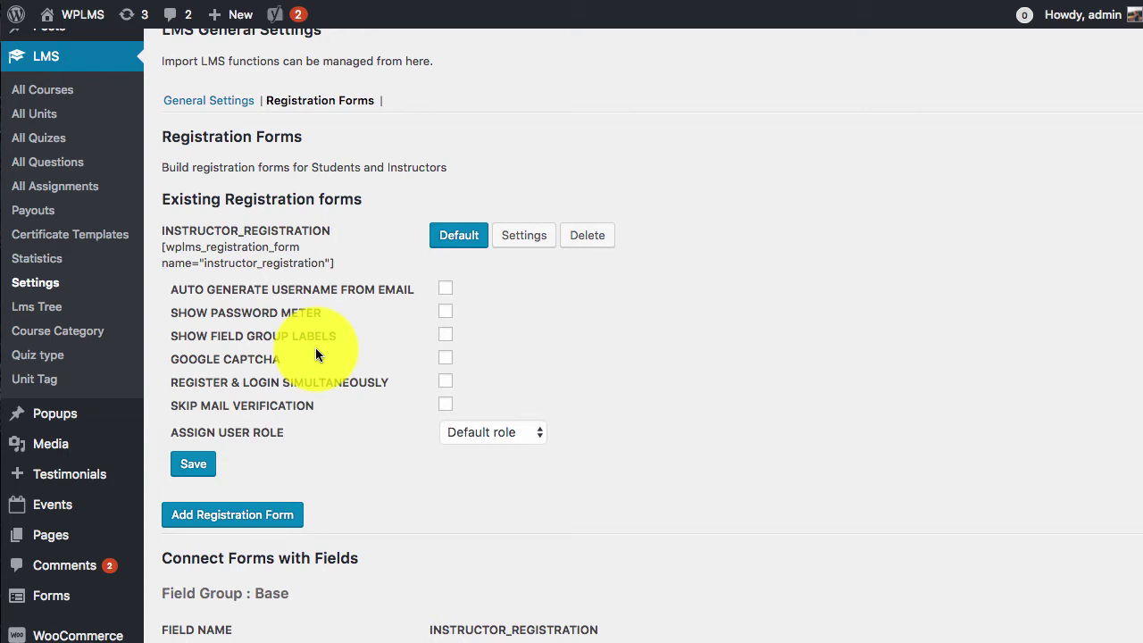
{"action": "left_click", "coordinate": [510, 434]}
{"action": "left_click", "coordinate": [727, 301]}
{"action": "left_click", "coordinate": [469, 434]}
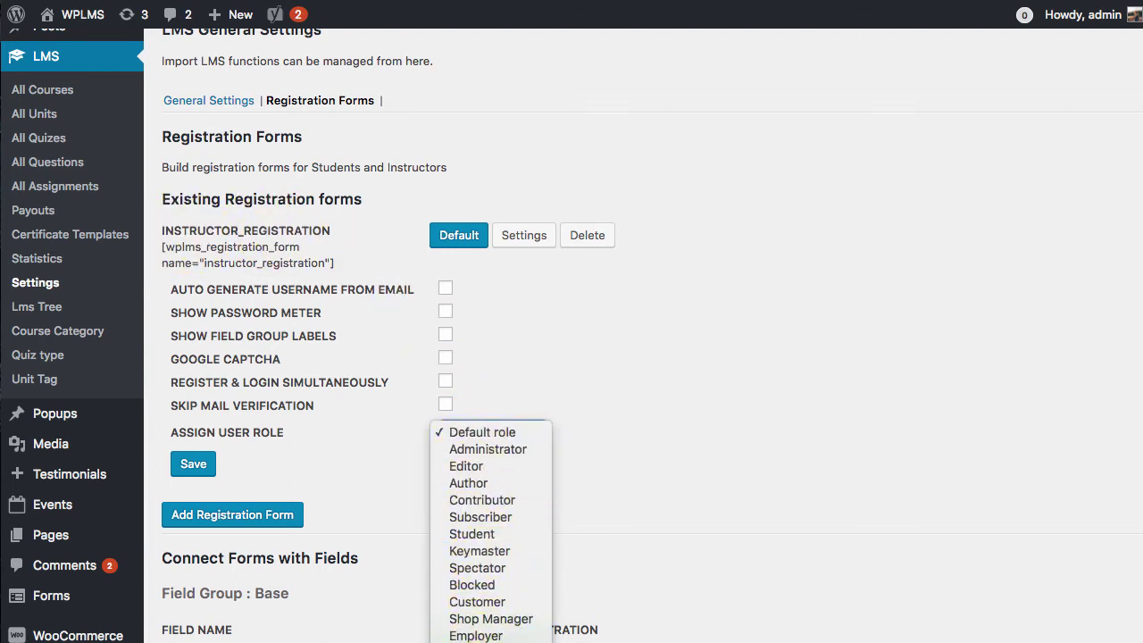
{"action": "left_click", "coordinate": [482, 634]}
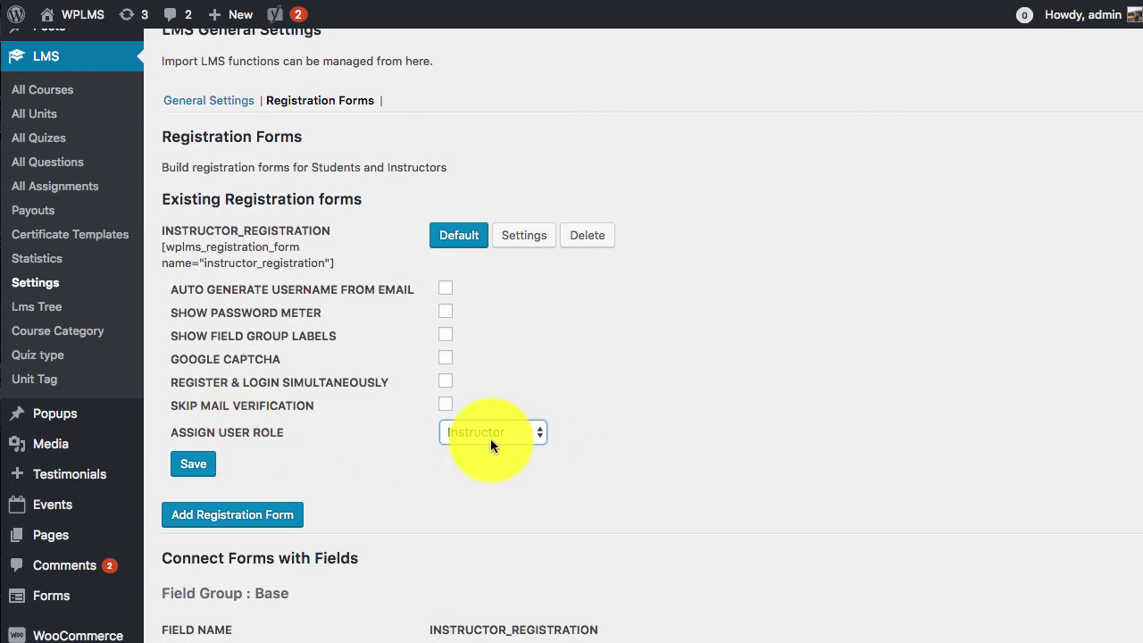
{"action": "left_click", "coordinate": [516, 378]}
Enable Google Captcha, Auto Generate Username From Email and Skip Mail Verification for the instructor form, and save its settings
{"action": "left_click", "coordinate": [445, 358]}
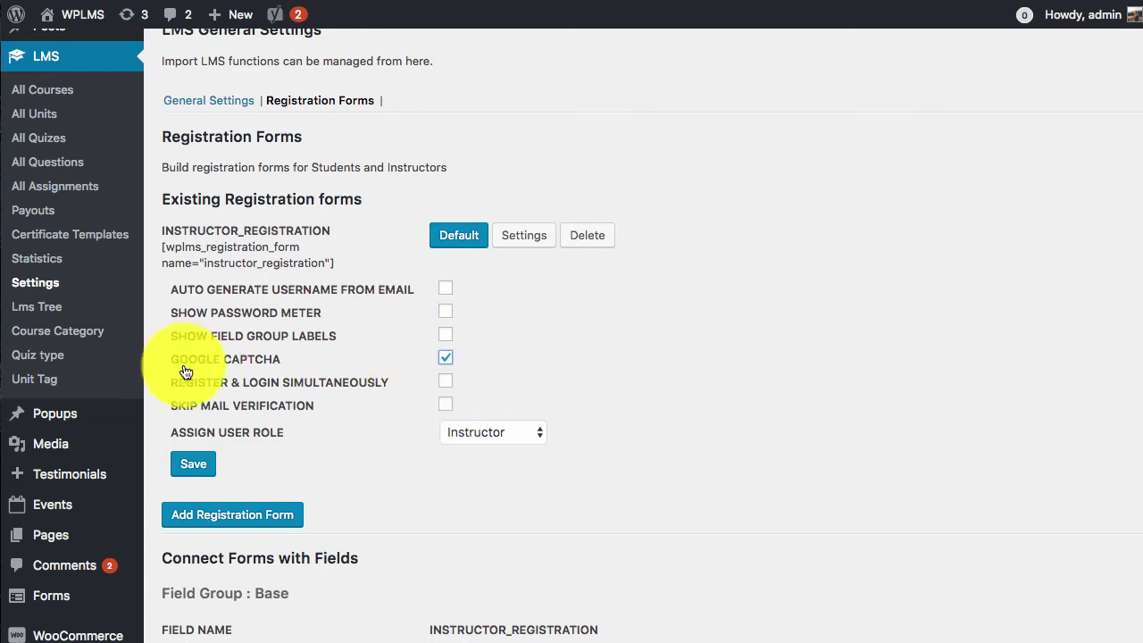
{"action": "left_click", "coordinate": [445, 312]}
{"action": "left_click", "coordinate": [445, 288]}
{"action": "left_click", "coordinate": [445, 405]}
{"action": "left_click", "coordinate": [192, 467]}
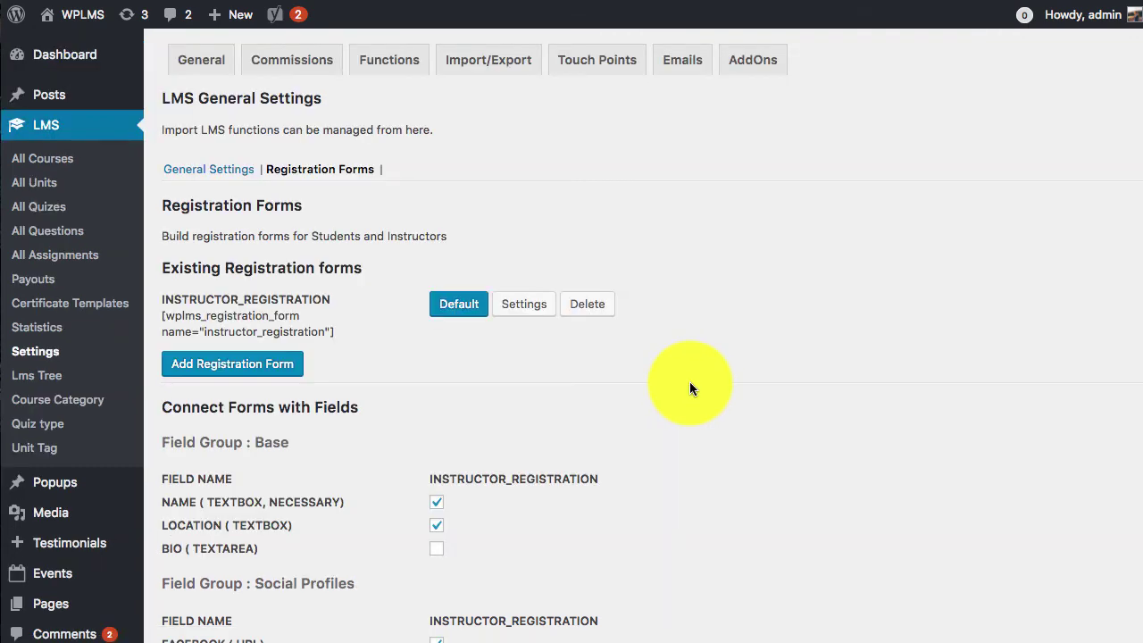
Reopen the instructor form's settings, enable Register & Login Simultaneously, and save
{"action": "scroll", "coordinate": [616, 294], "scroll_direction": "down", "scroll_amount": 2}
{"action": "left_click", "coordinate": [524, 153]}
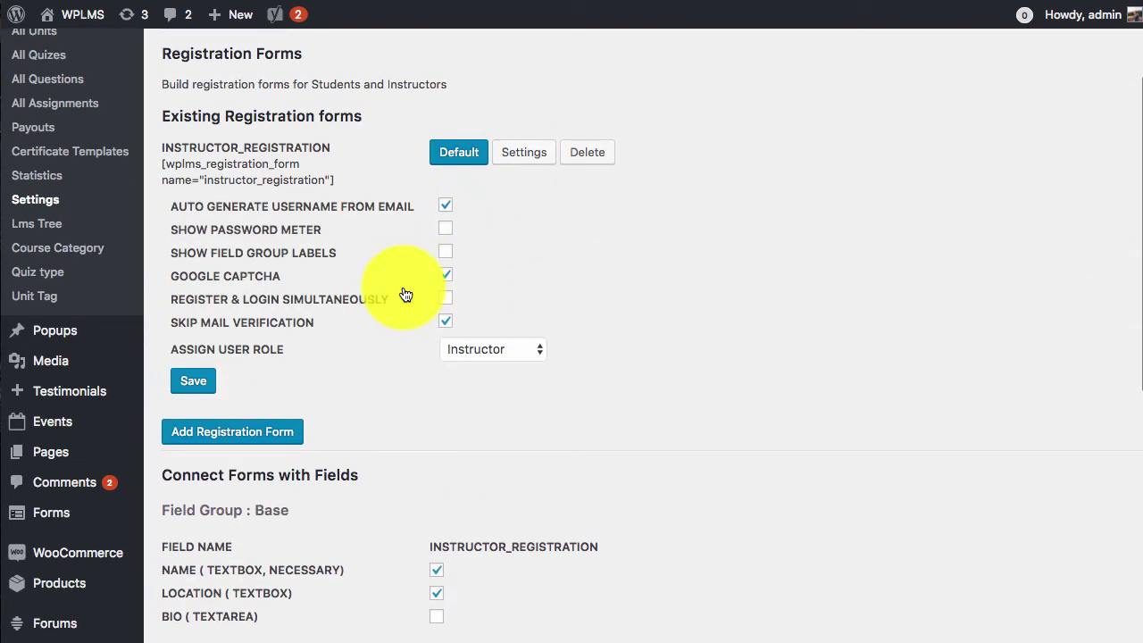
{"action": "left_click", "coordinate": [194, 382]}
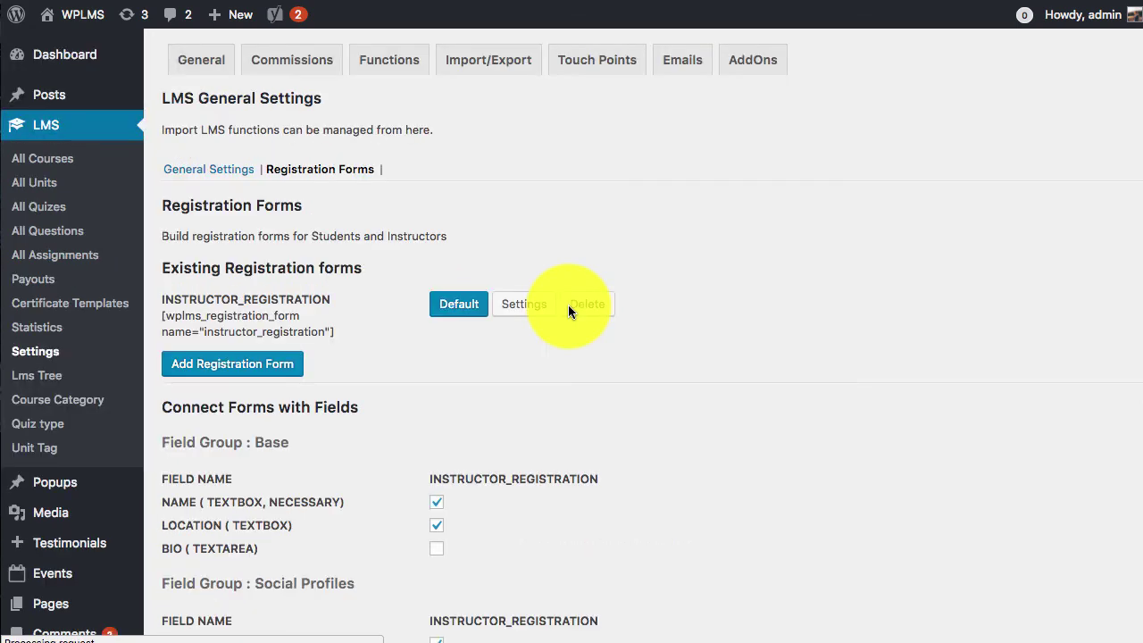
Open the WPLMS Miscellaneous options in a new tab and locate the Google Captcha Public Key and Private Key fields
{"action": "scroll", "coordinate": [283, 401], "scroll_direction": "down", "scroll_amount": 5}
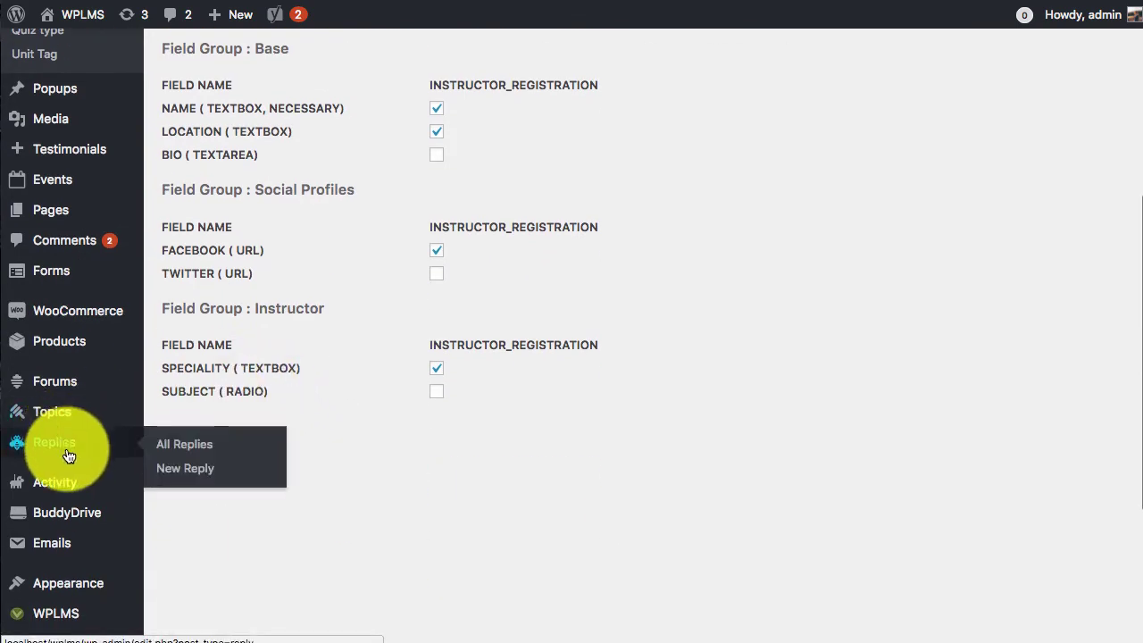
{"action": "scroll", "coordinate": [76, 455], "scroll_direction": "down", "scroll_amount": 2}
{"action": "mouse_move", "coordinate": [80, 448]}
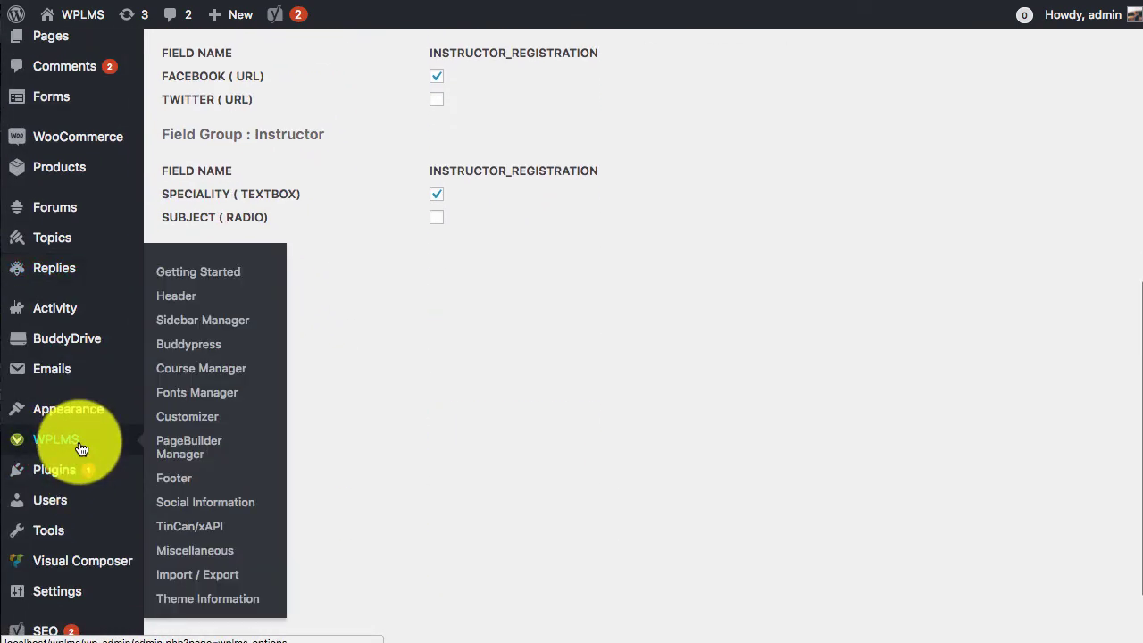
{"action": "right_click", "coordinate": [215, 550]}
{"action": "left_click", "coordinate": [224, 555]}
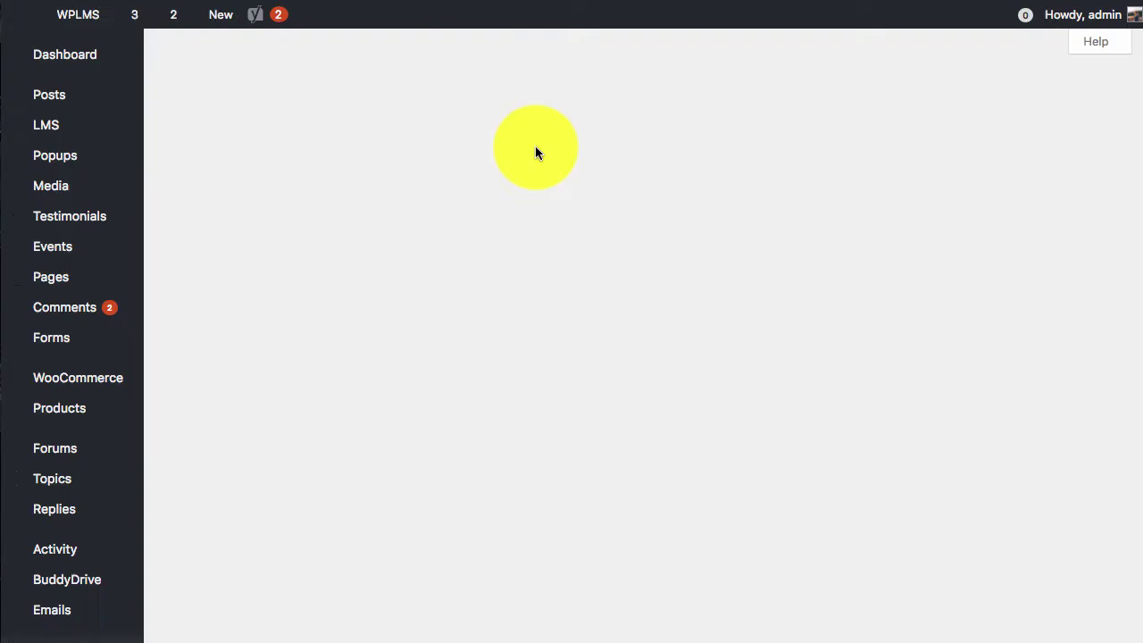
{"action": "scroll", "coordinate": [541, 319], "scroll_direction": "down", "scroll_amount": 10}
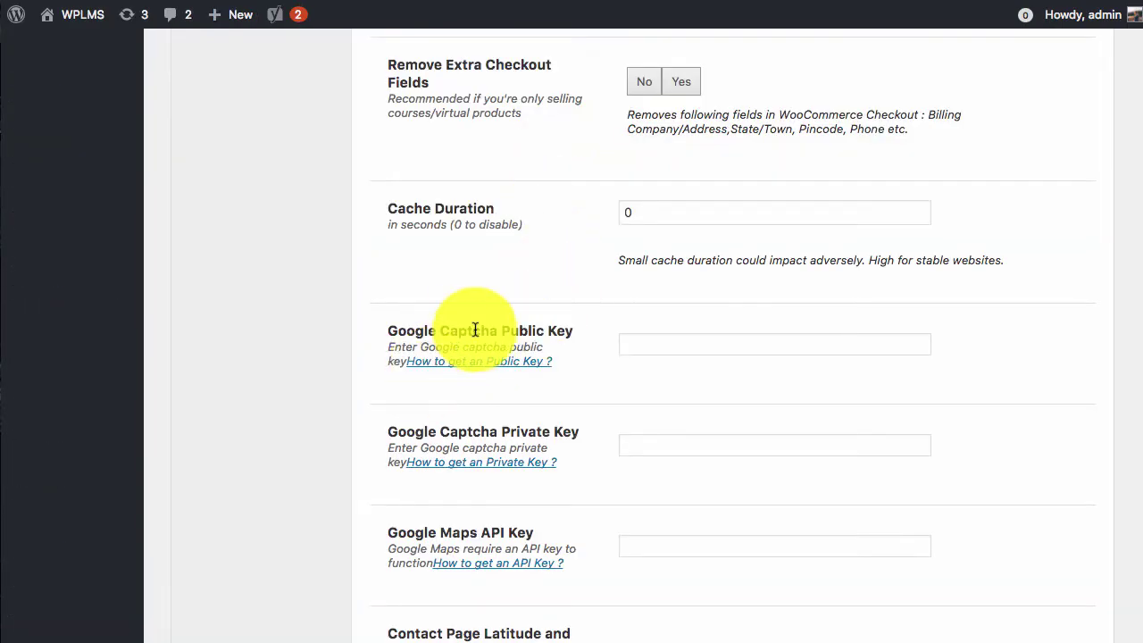
{"action": "left_click_drag", "start_coordinate": [458, 332], "coordinate": [544, 333]}
{"action": "left_click_drag", "start_coordinate": [482, 433], "coordinate": [548, 433]}
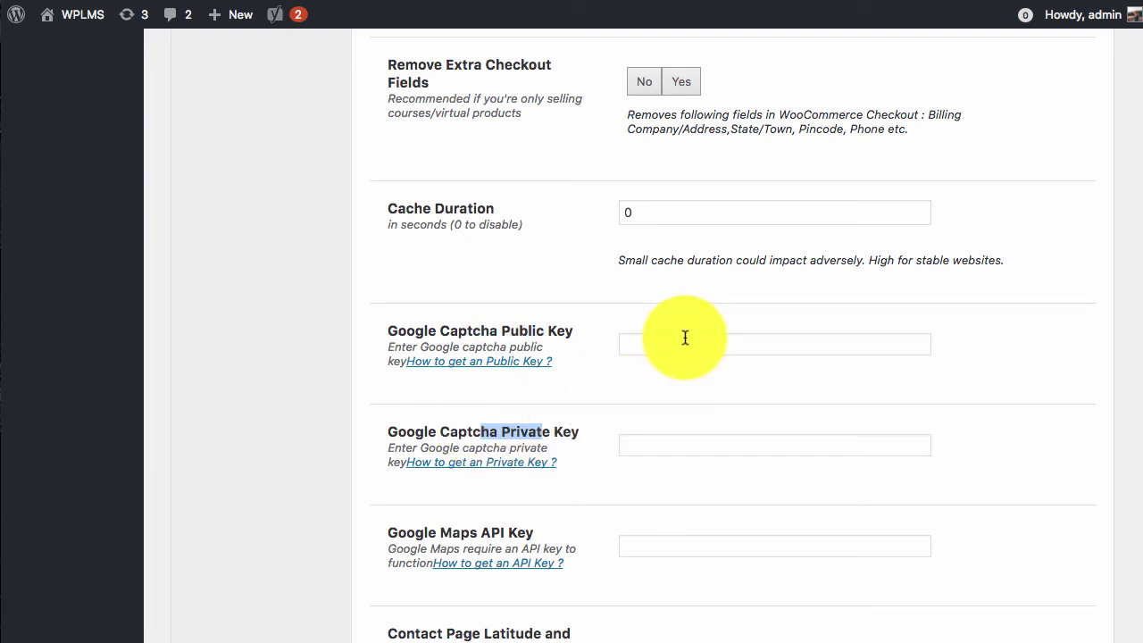
{"action": "left_click", "coordinate": [642, 445]}
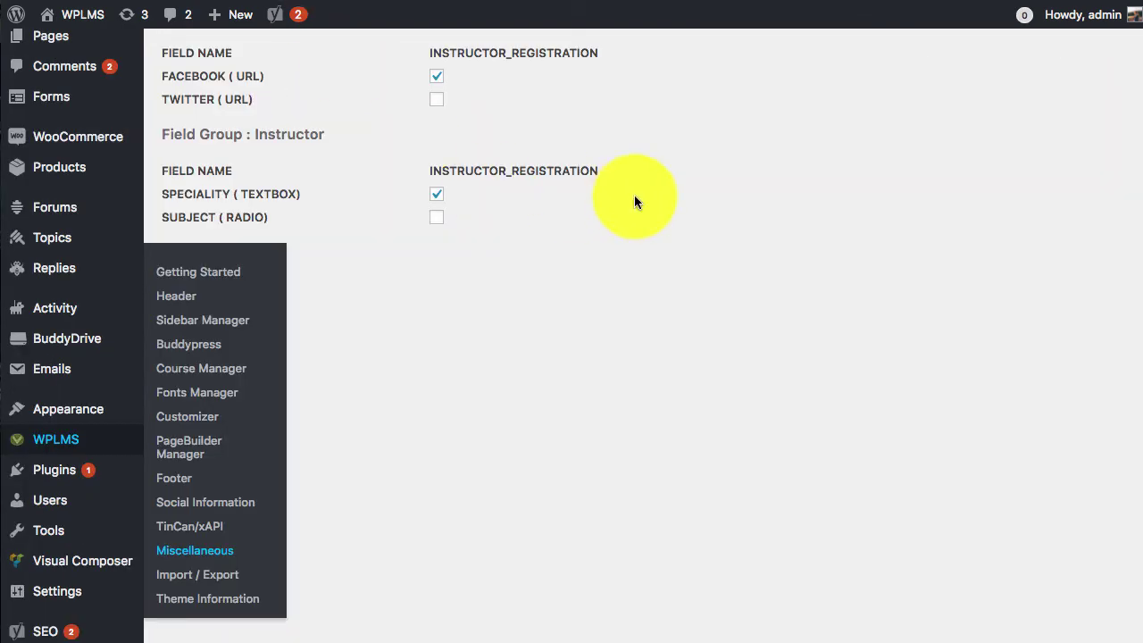
Return to the Registration Forms settings, disable Google Captcha for the instructor form, and save
{"action": "scroll", "coordinate": [634, 201], "scroll_direction": "up", "scroll_amount": 10}
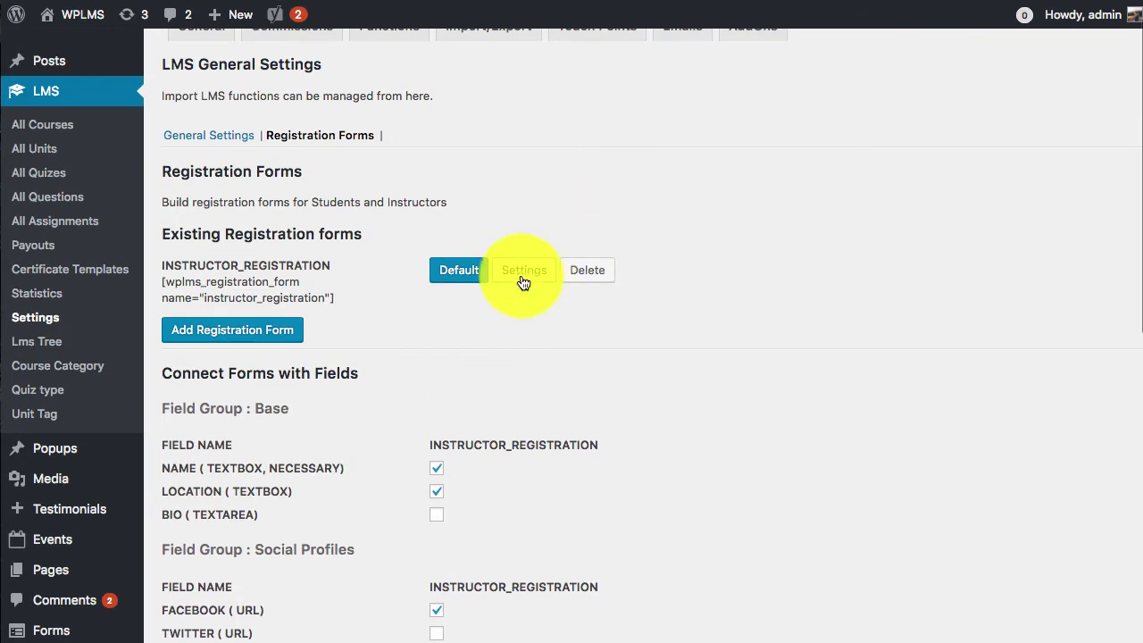
{"action": "left_click", "coordinate": [518, 280]}
{"action": "left_click", "coordinate": [445, 392]}
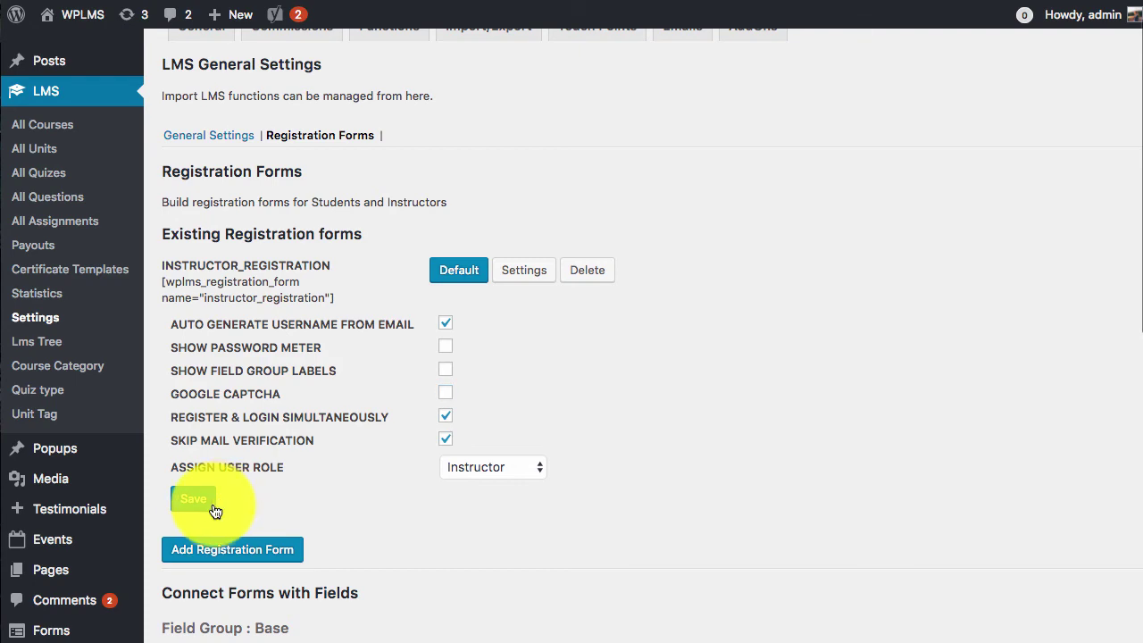
{"action": "left_click", "coordinate": [204, 505]}
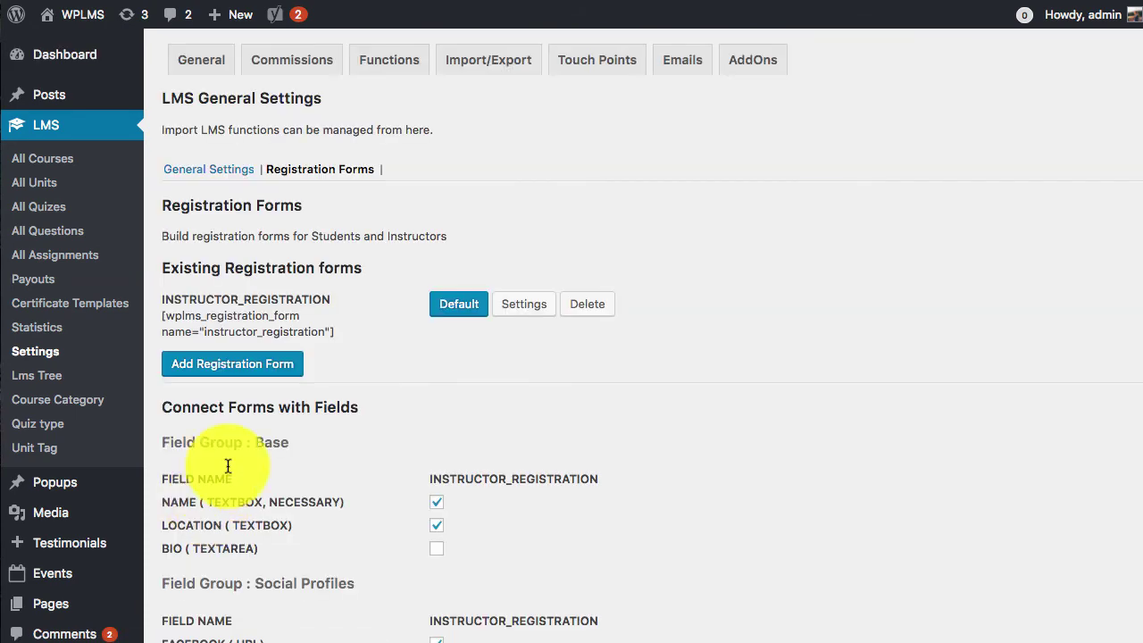
Copy the INSTRUCTOR_REGISTRATION form's shortcode from the existing registration forms list
{"action": "scroll", "coordinate": [518, 323], "scroll_direction": "down", "scroll_amount": 5}
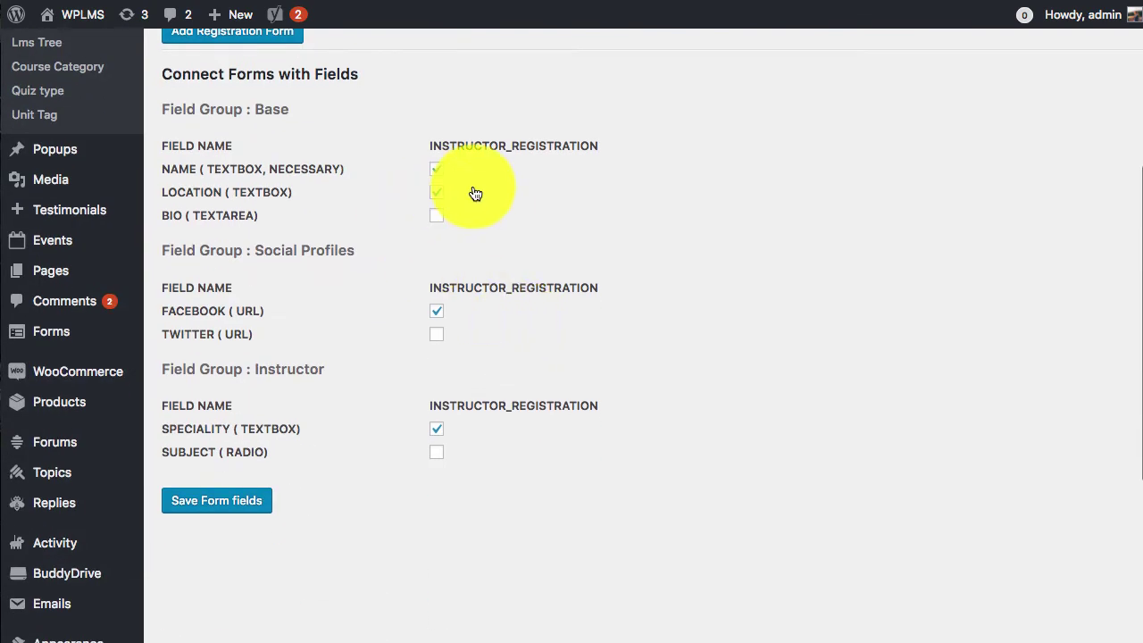
{"action": "scroll", "coordinate": [402, 406], "scroll_direction": "up", "scroll_amount": 5}
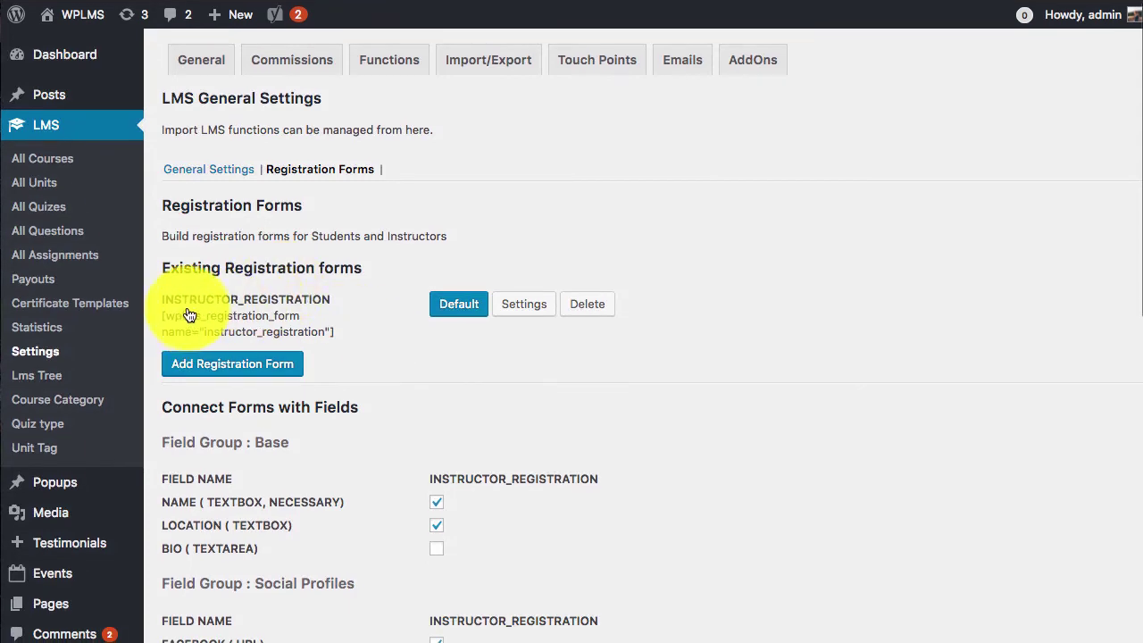
{"action": "left_click_drag", "start_coordinate": [161, 321], "coordinate": [365, 341]}
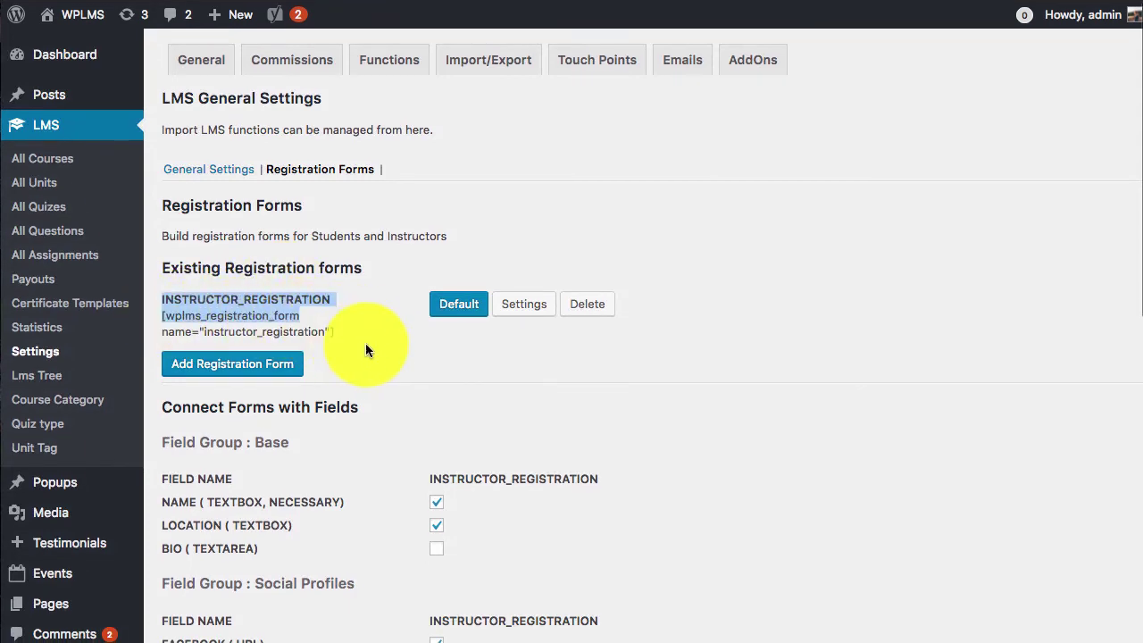
{"action": "left_click", "coordinate": [366, 343]}
{"action": "triple_click", "coordinate": [204, 327]}
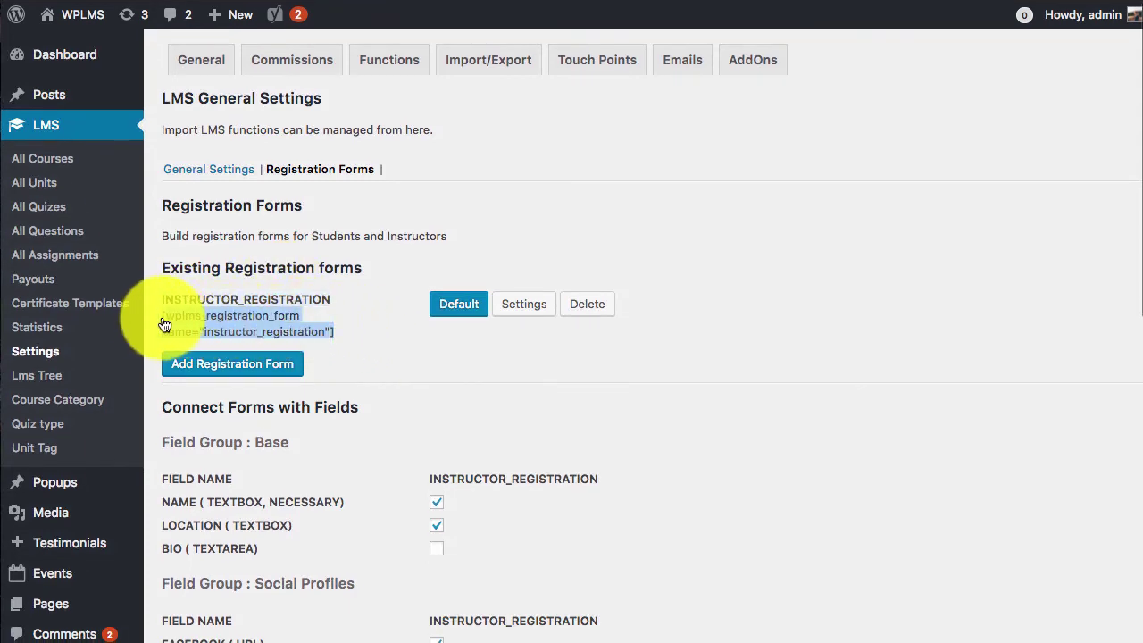
{"action": "right_click", "coordinate": [204, 323]}
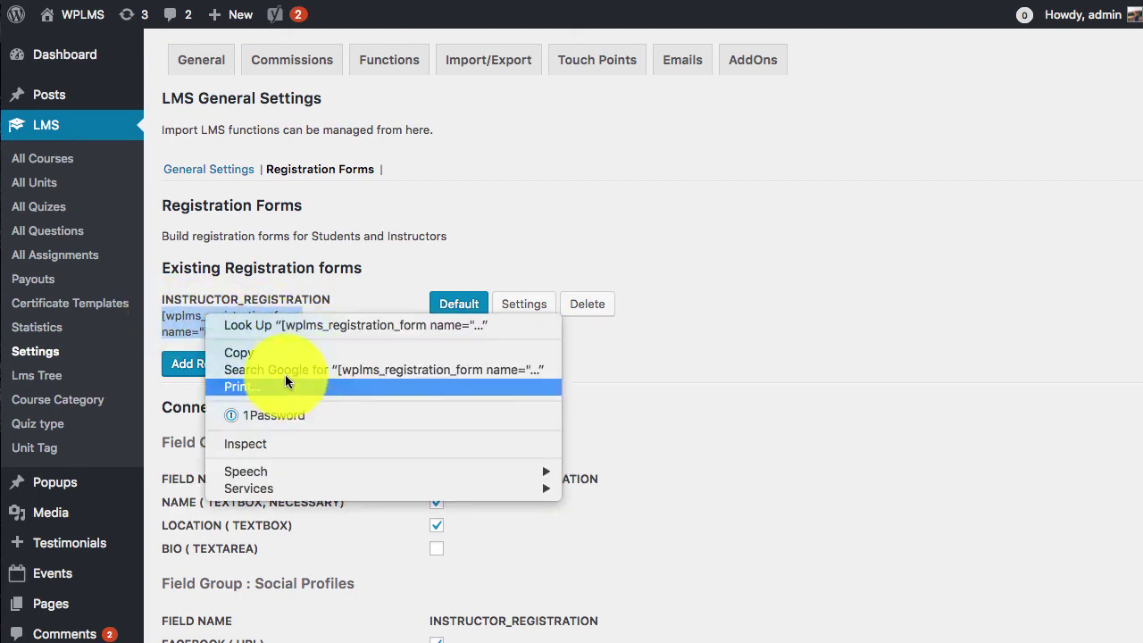
{"action": "left_click", "coordinate": [301, 351]}
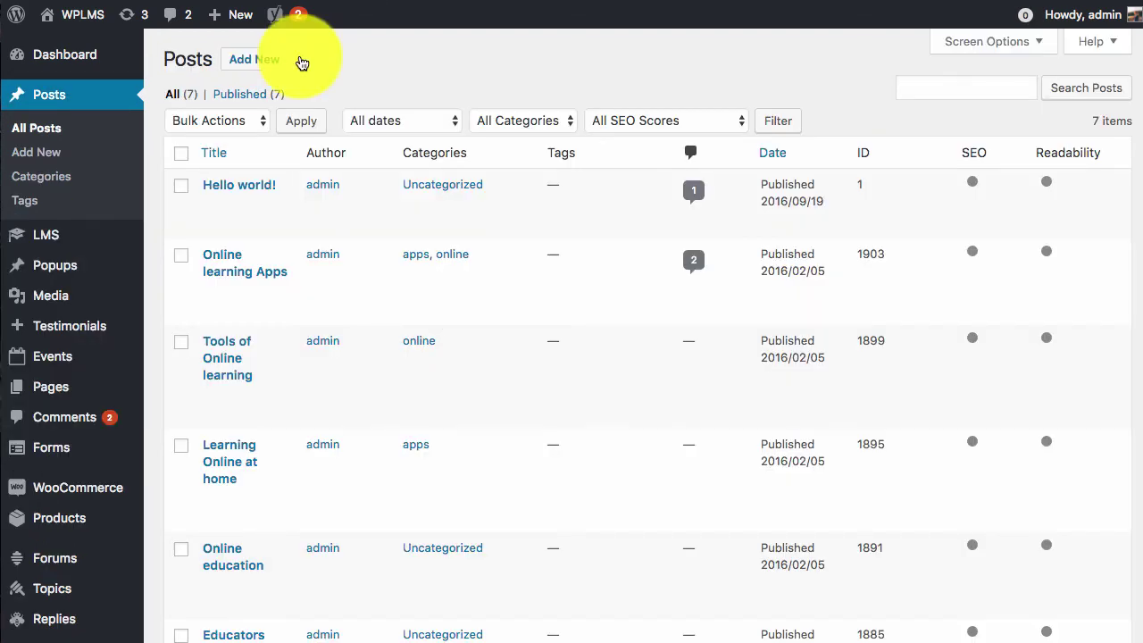
Edit the Hello world! post, paste the instructor registration shortcode below its text, and update the post
{"action": "left_click", "coordinate": [212, 205]}
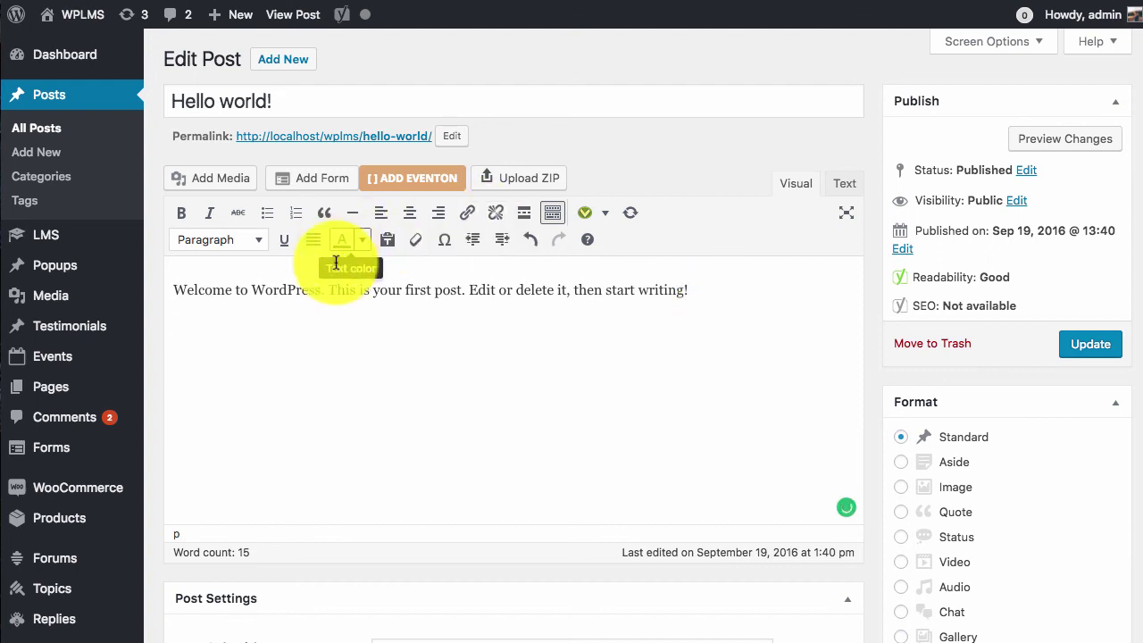
{"action": "left_click", "coordinate": [475, 317]}
{"action": "key", "text": "ctrl+v"}
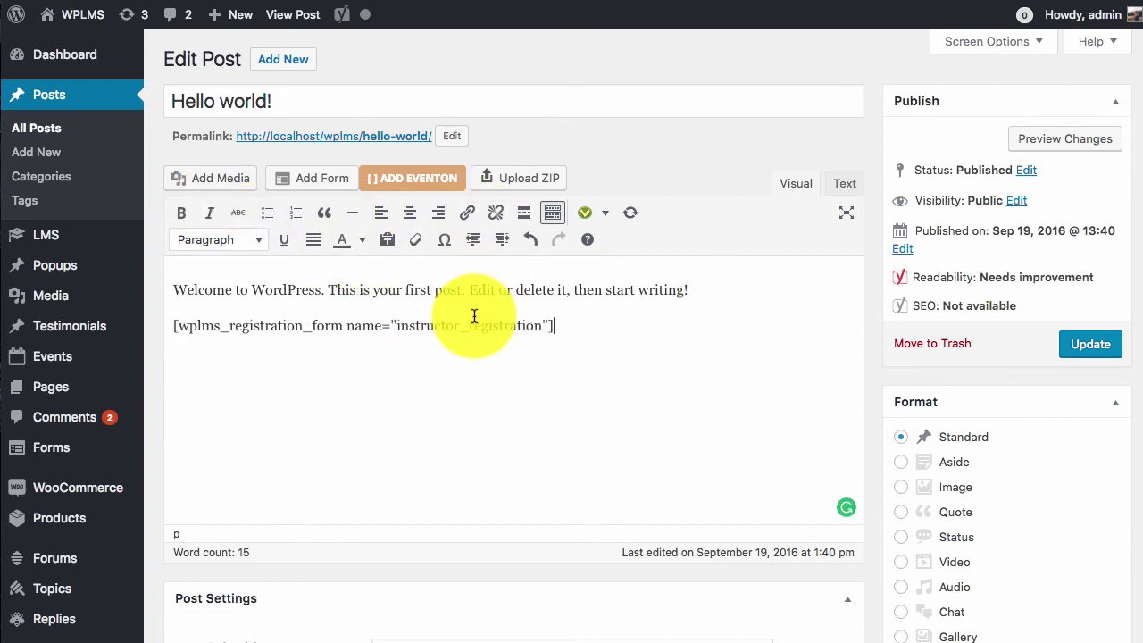
{"action": "left_click", "coordinate": [1078, 339]}
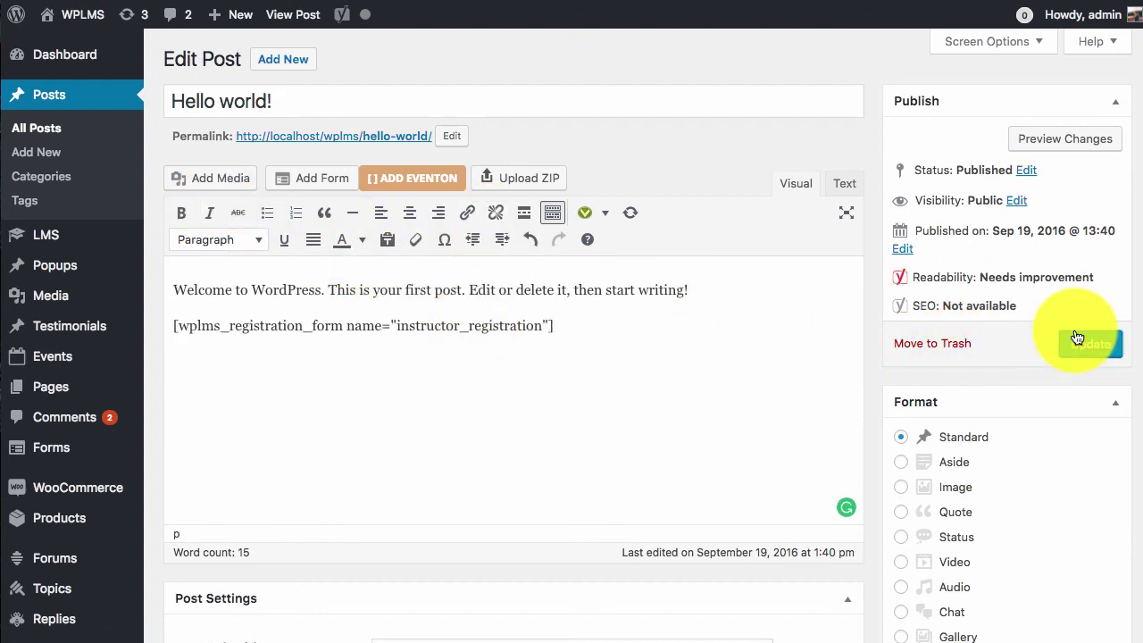
Open the published Hello world! post in a separate logged-out window and look over the embedded registration form
{"action": "right_click", "coordinate": [371, 189]}
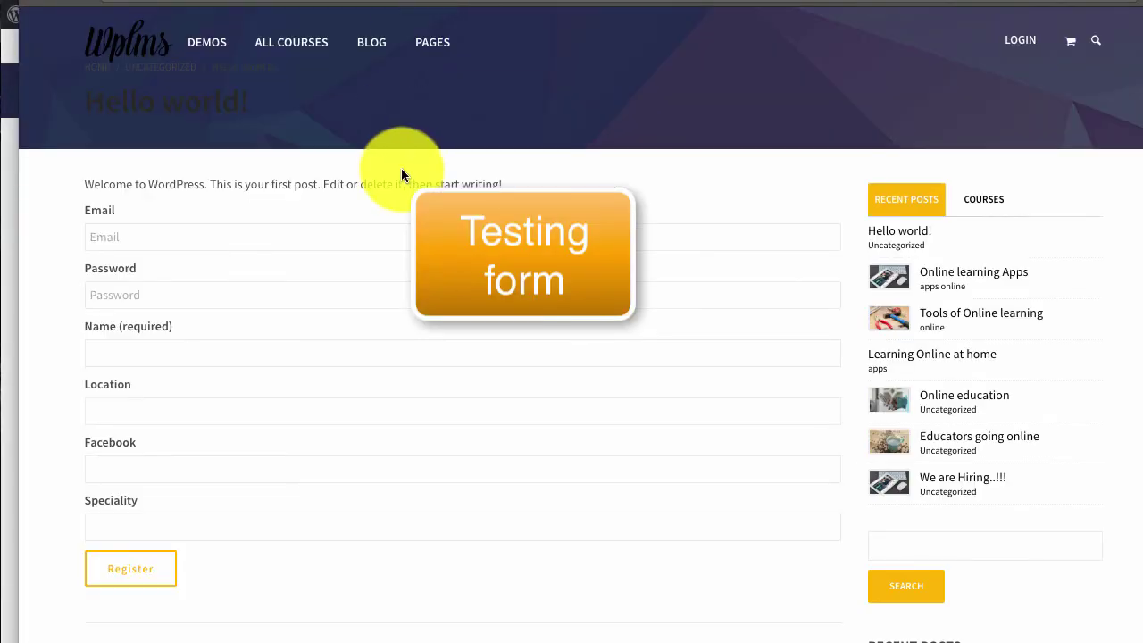
{"action": "left_click", "coordinate": [419, 299]}
{"action": "scroll", "coordinate": [541, 271], "scroll_direction": "down", "scroll_amount": 3}
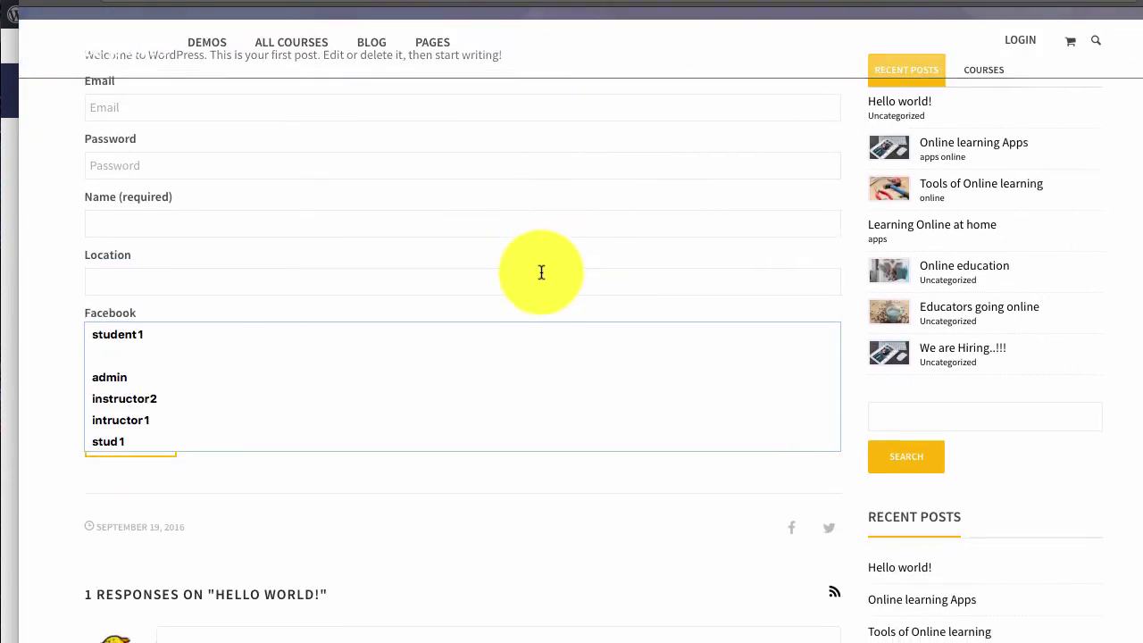
{"action": "scroll", "coordinate": [503, 256], "scroll_direction": "up", "scroll_amount": 2}
{"action": "left_click", "coordinate": [315, 216]}
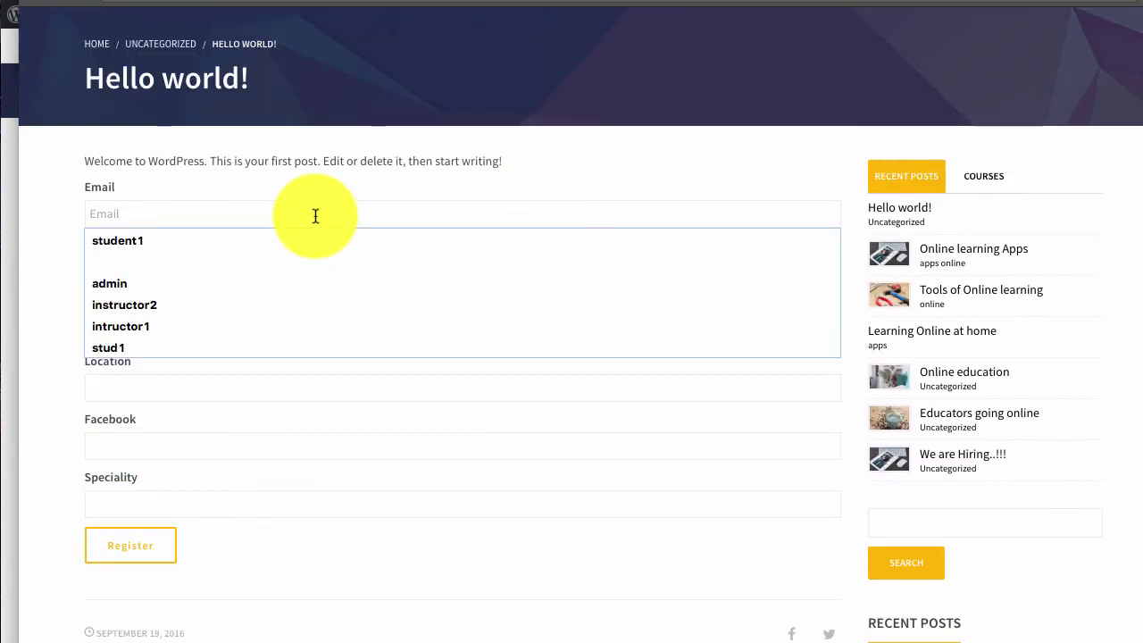
{"action": "left_click", "coordinate": [326, 220]}
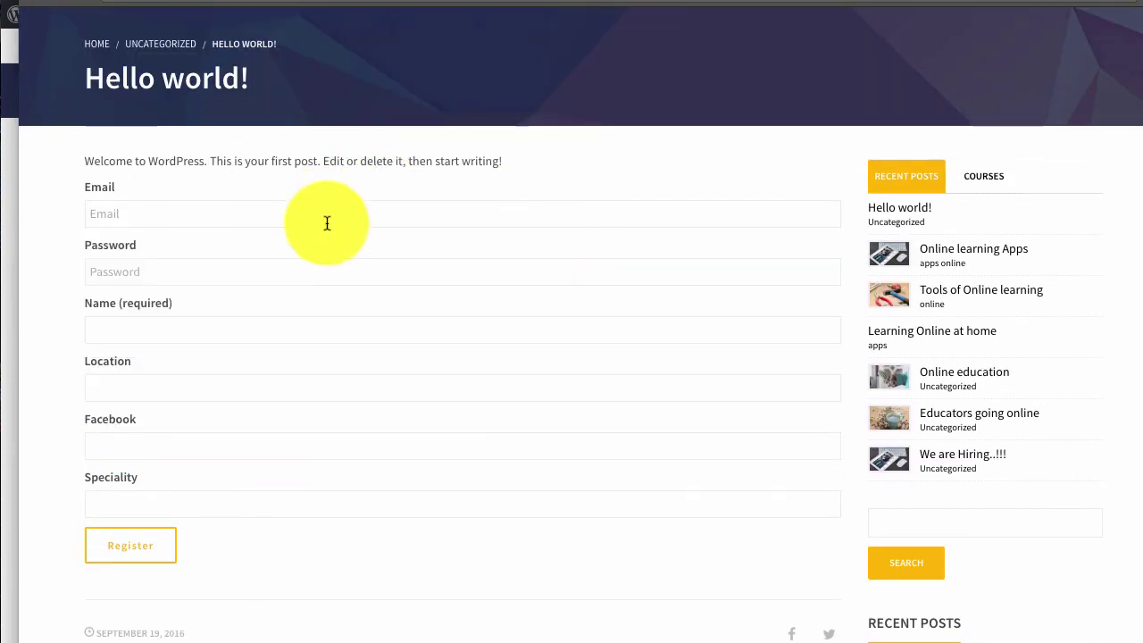
{"action": "left_click", "coordinate": [334, 212]}
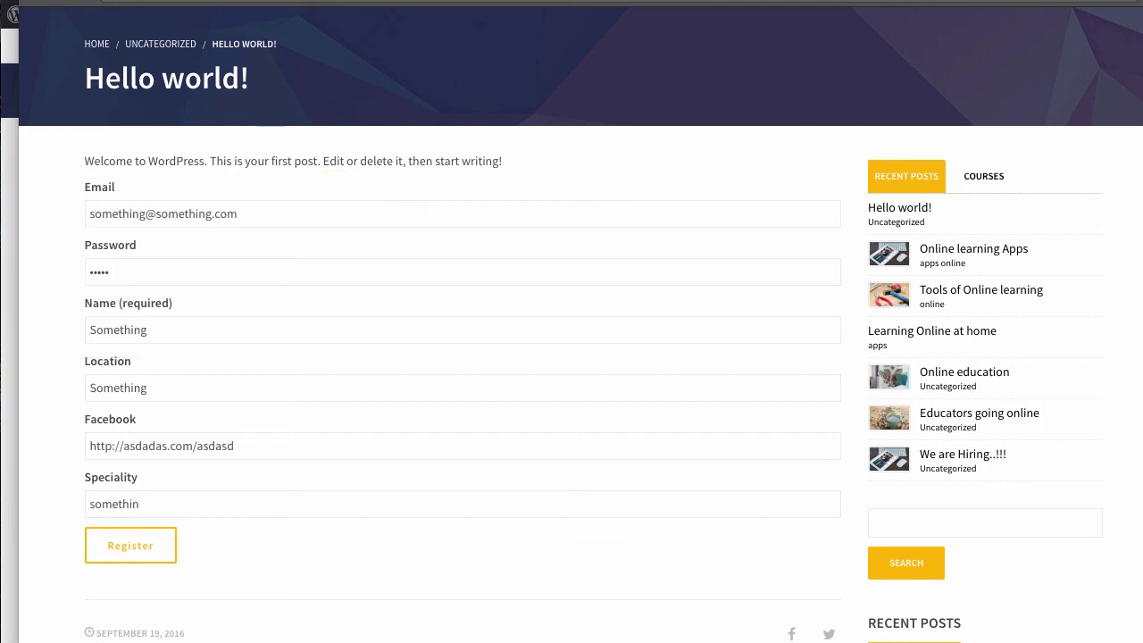
{"action": "left_click", "coordinate": [155, 547]}
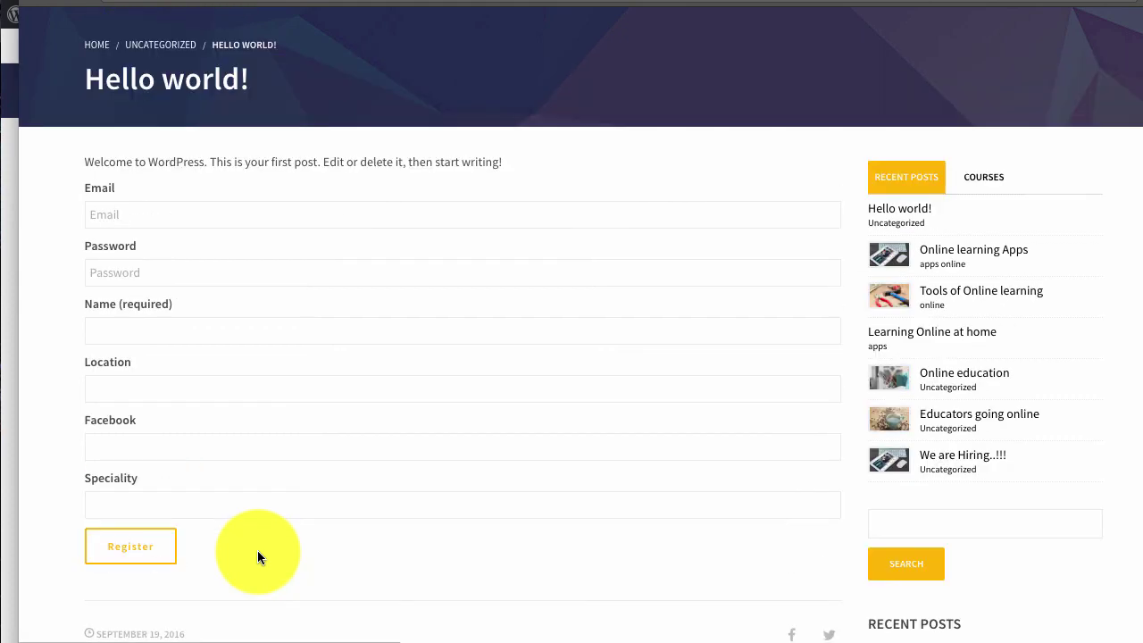
Review the instructor form's settings in the admin area, and view the newly registered member's profile on the site
{"action": "scroll", "coordinate": [384, 315], "scroll_direction": "up", "scroll_amount": 3}
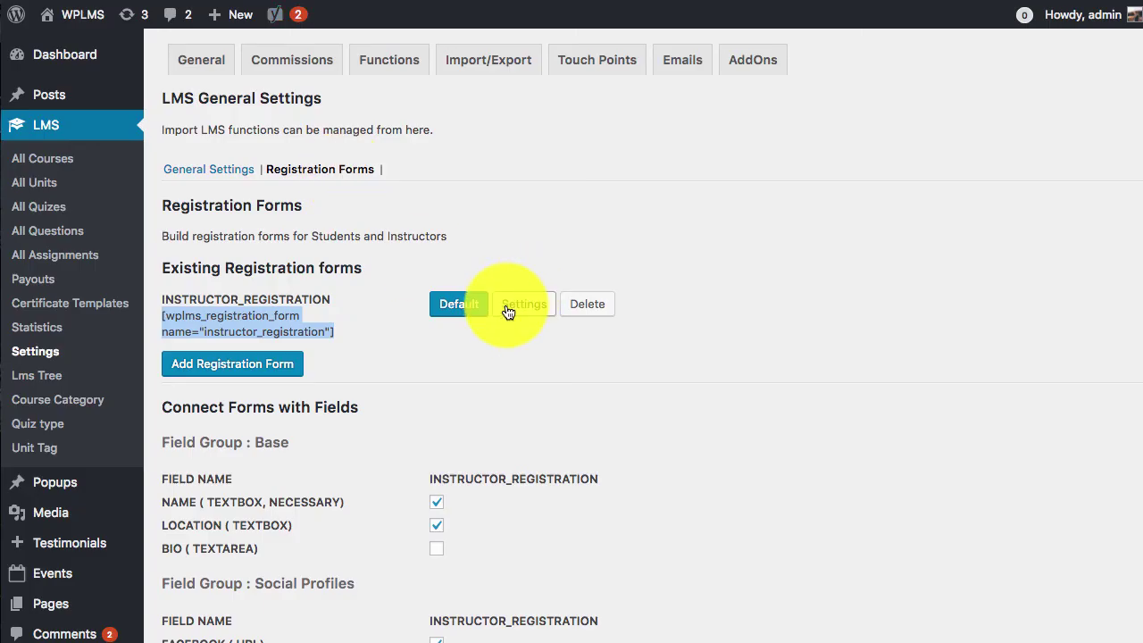
{"action": "left_click", "coordinate": [509, 311]}
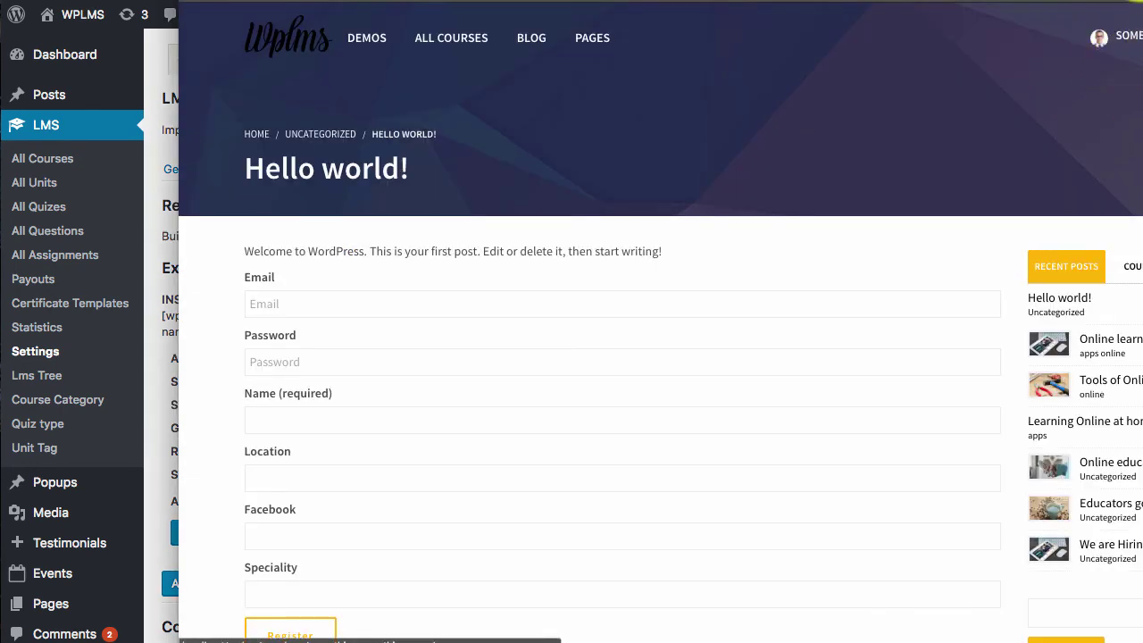
{"action": "left_click", "coordinate": [1008, 53]}
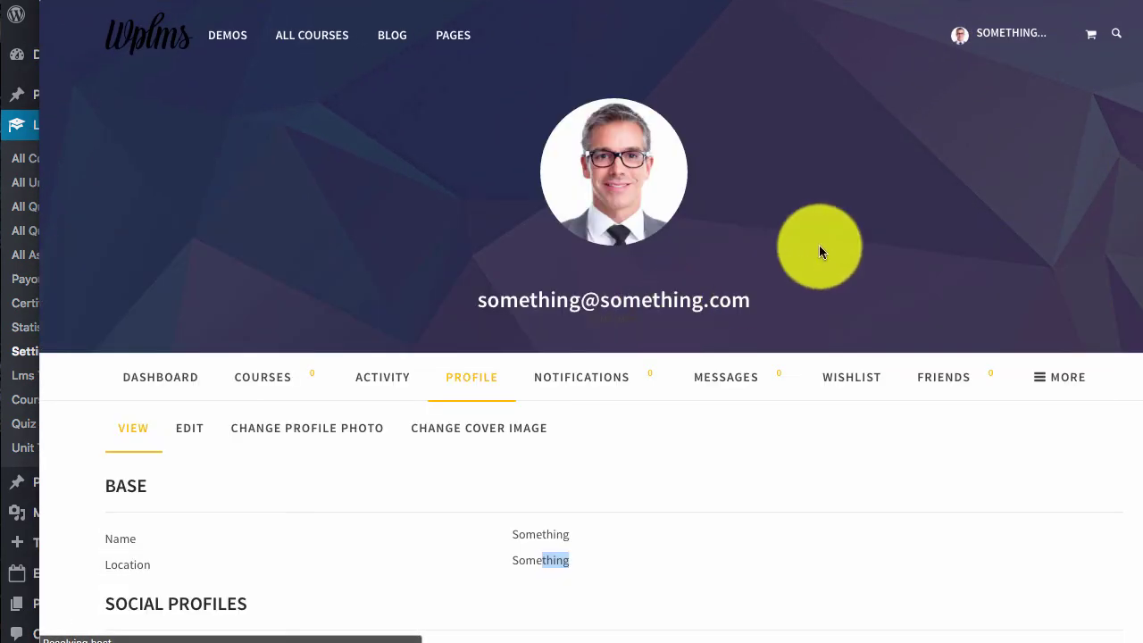